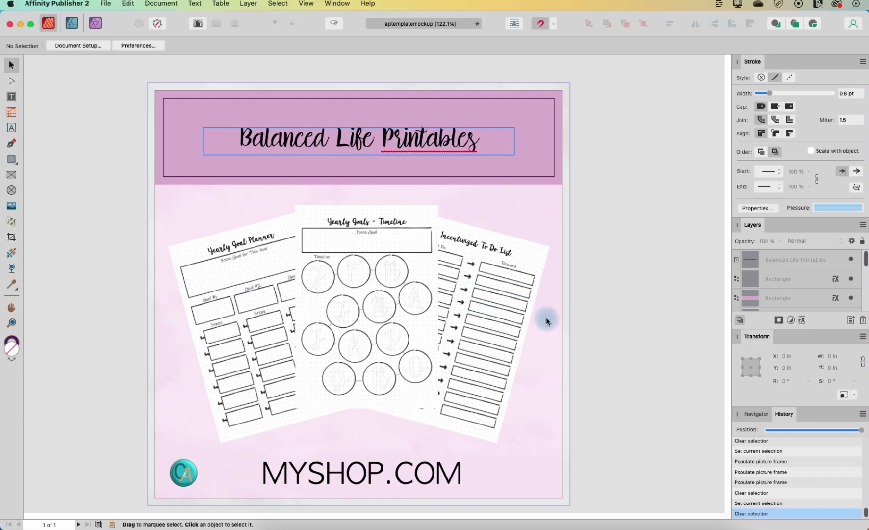
# Start a new document in pixel units at 144 DPI.
pyautogui.click(107, 5)
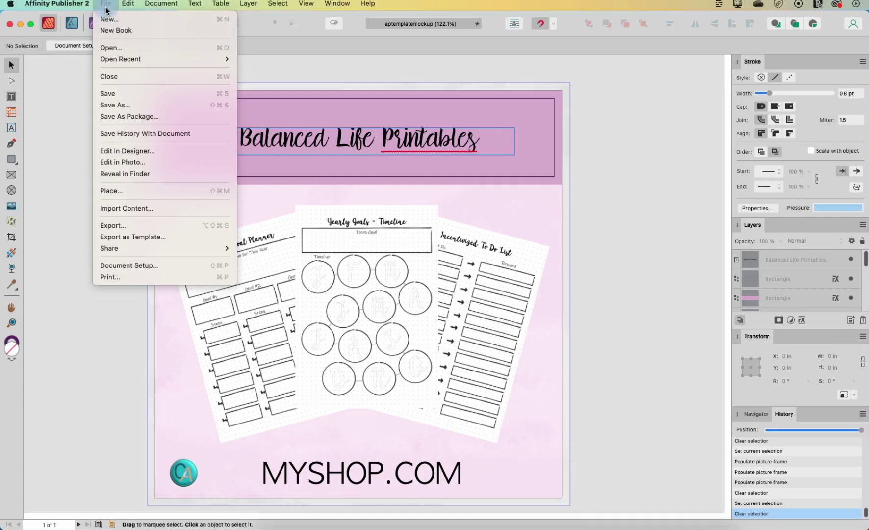
pyautogui.click(109, 19)
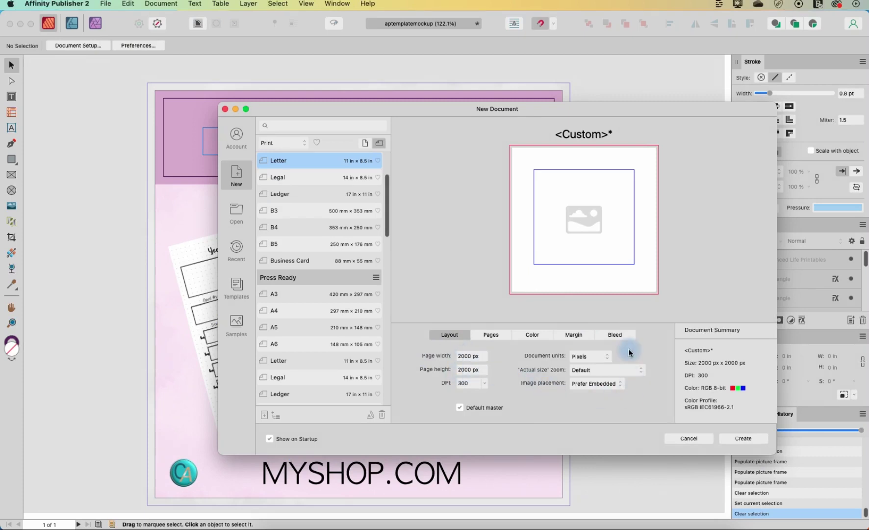
pyautogui.click(584, 358)
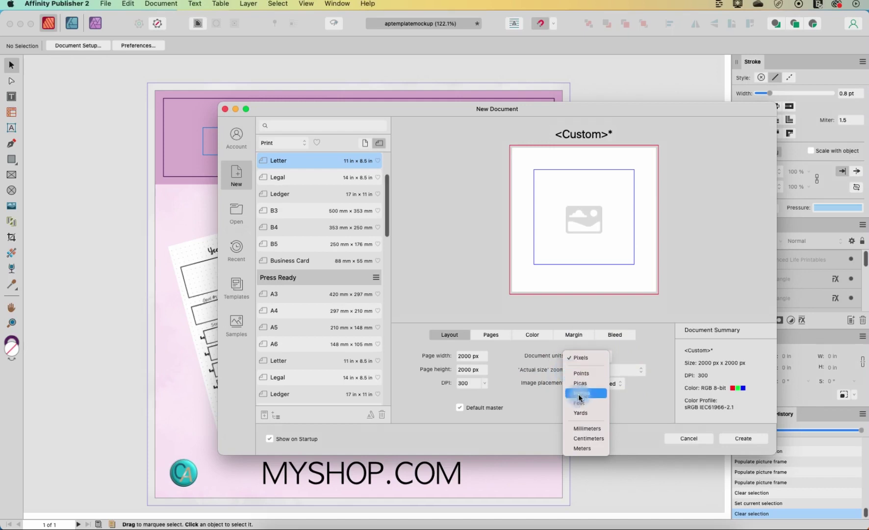
pyautogui.click(586, 358)
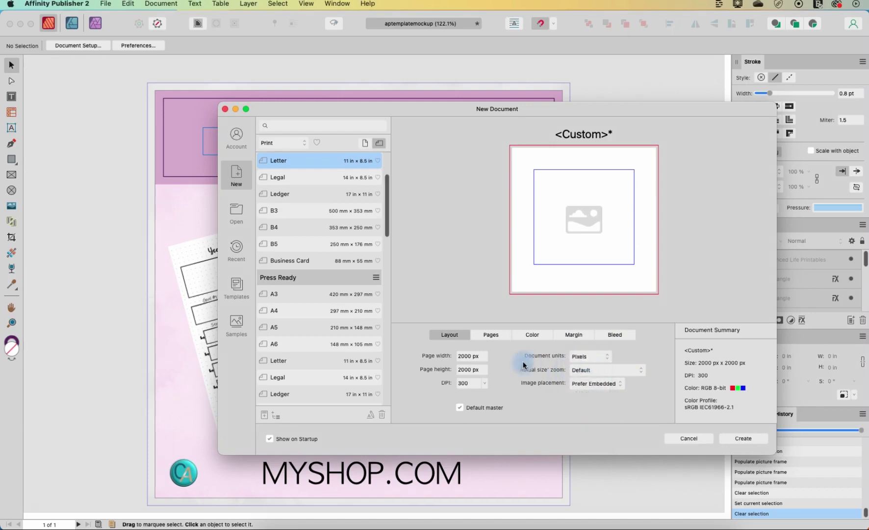
pyautogui.click(485, 383)
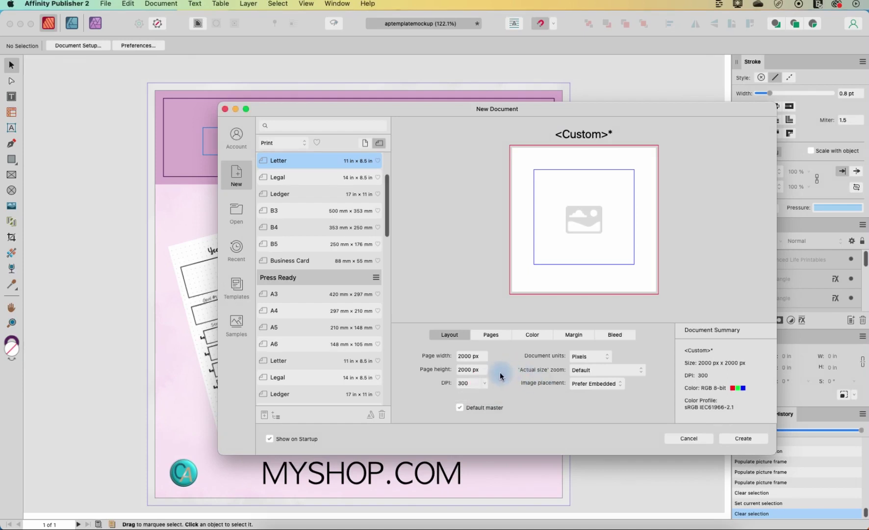
pyautogui.write('144')
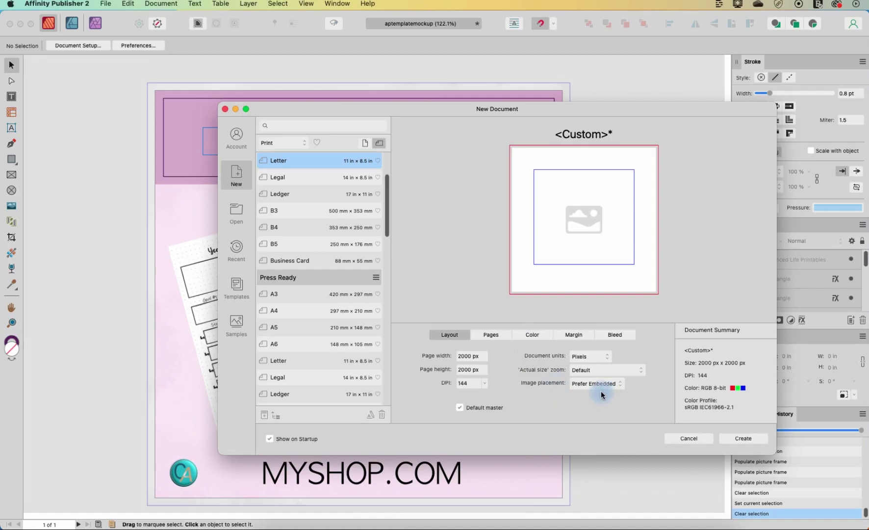
# Turn off margins, set bleed to 0 px on all sides, and create the document.
pyautogui.click(568, 336)
pyautogui.click(475, 353)
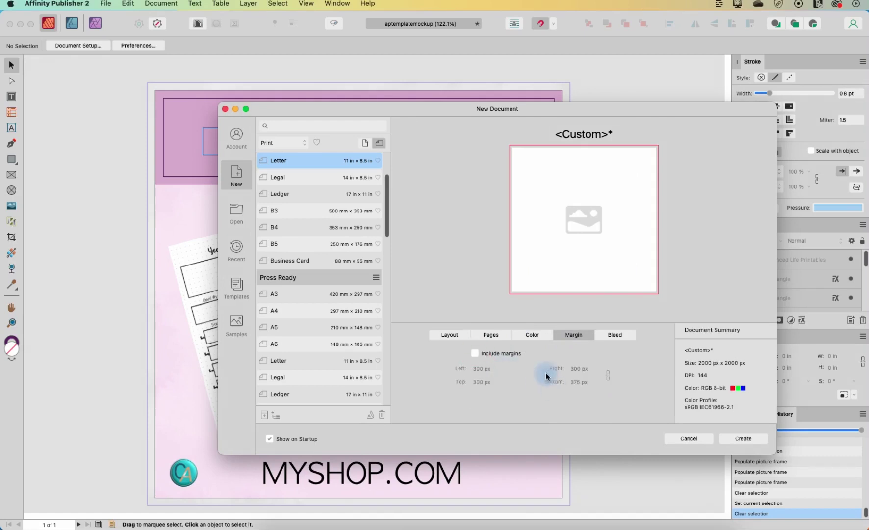
pyautogui.click(491, 334)
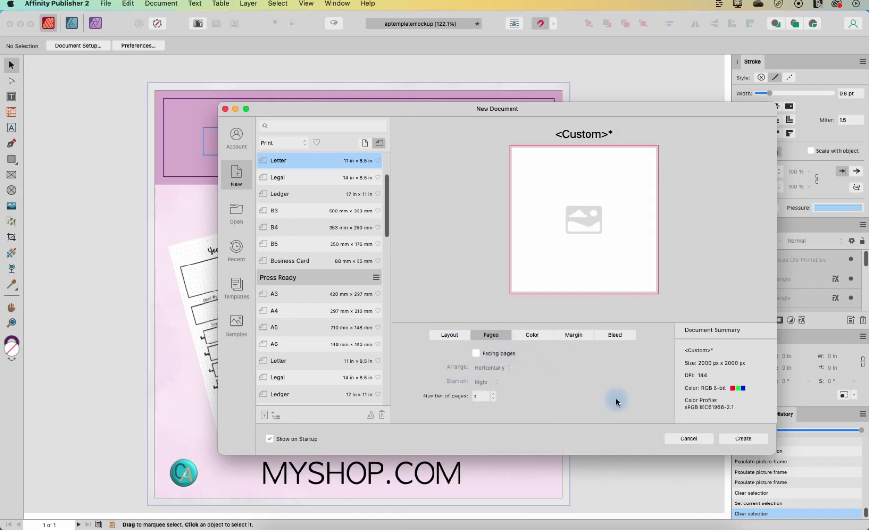
pyautogui.click(616, 335)
pyautogui.click(582, 385)
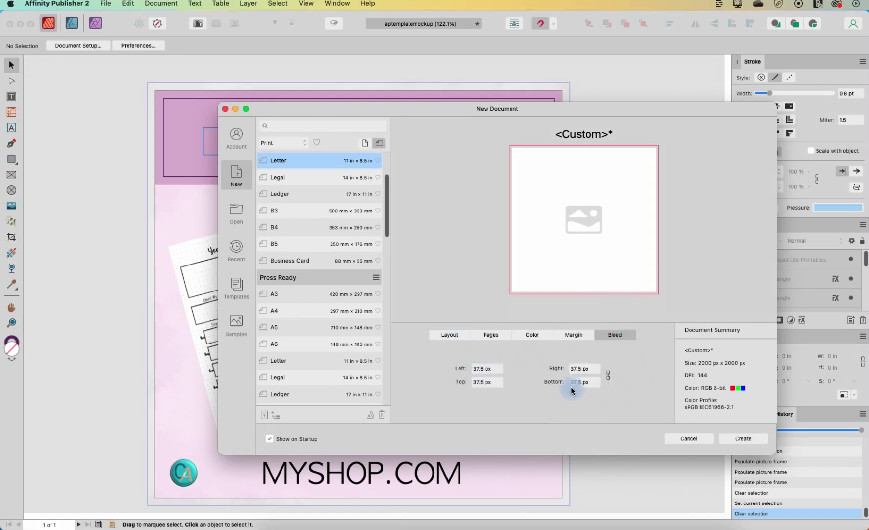
pyautogui.click(495, 368)
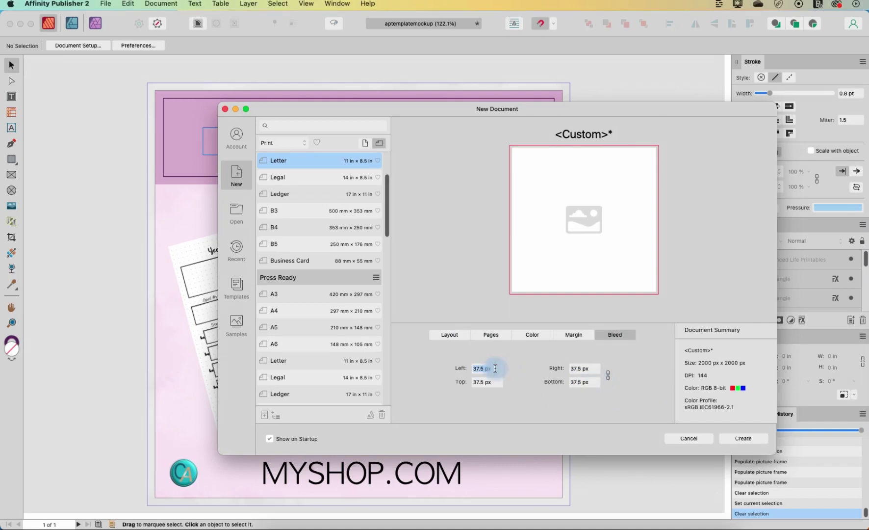
pyautogui.write('0')
pyautogui.press('Return')
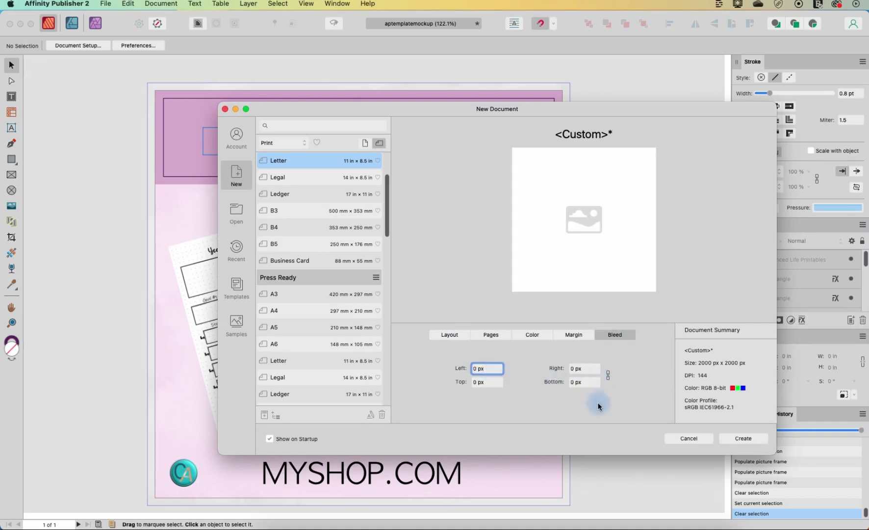
pyautogui.click(743, 439)
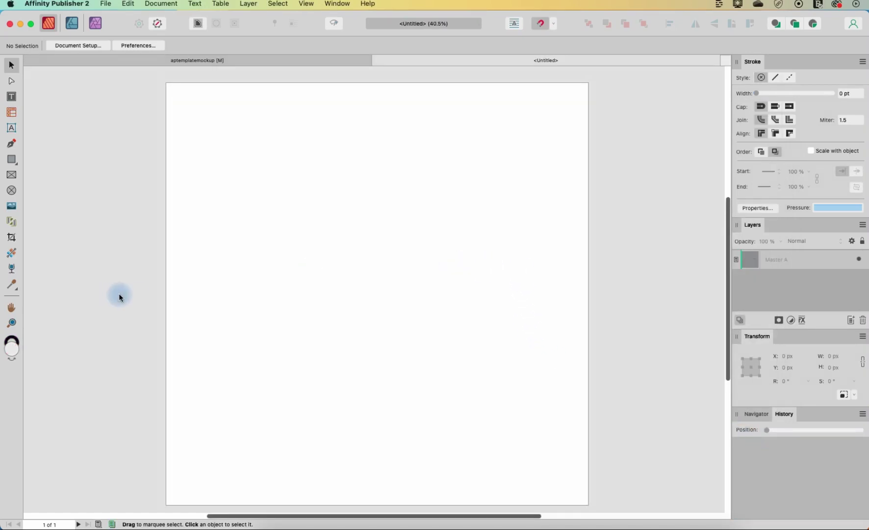
# Draw a rectangle covering the whole page and set its stroke to none.
pyautogui.click(11, 160)
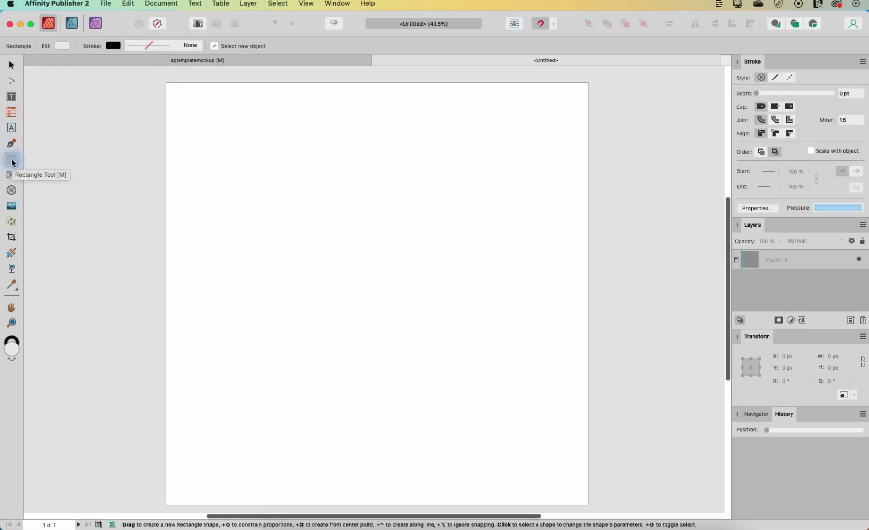
pyautogui.moveTo(167, 83); pyautogui.dragTo(588, 480)
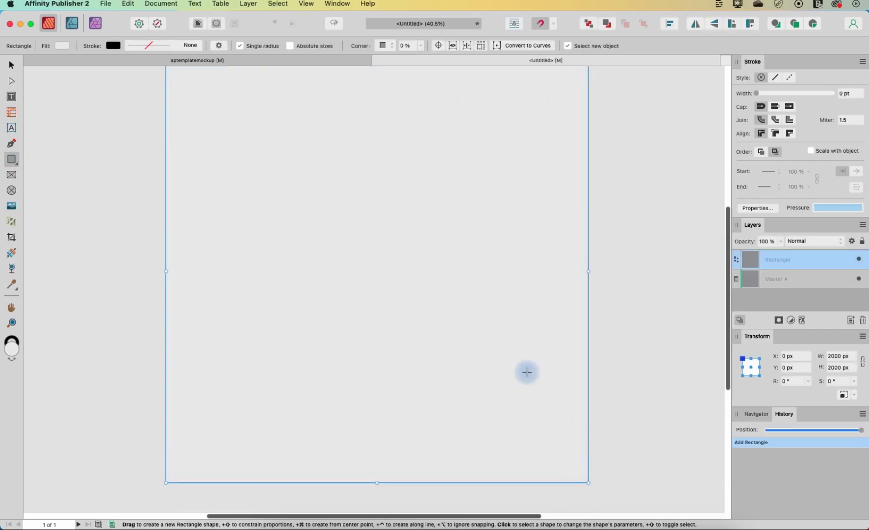
pyautogui.scroll(1, 613, 322)
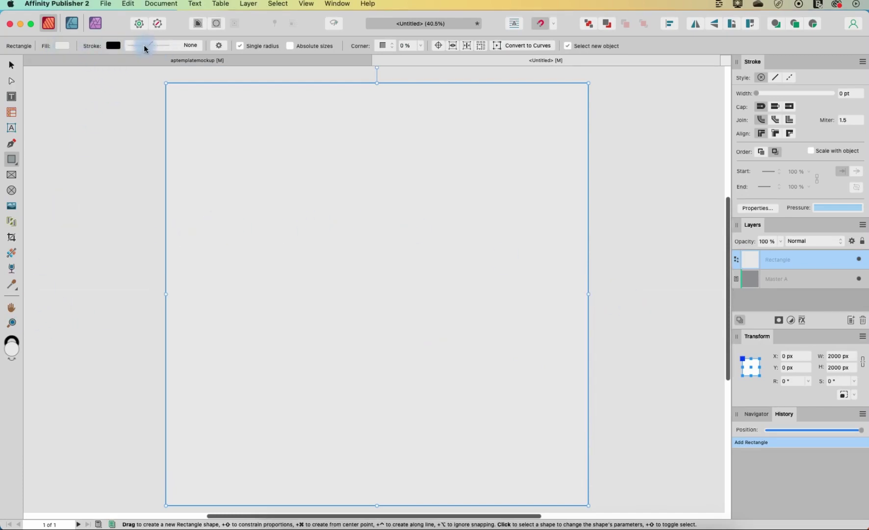
pyautogui.click(114, 46)
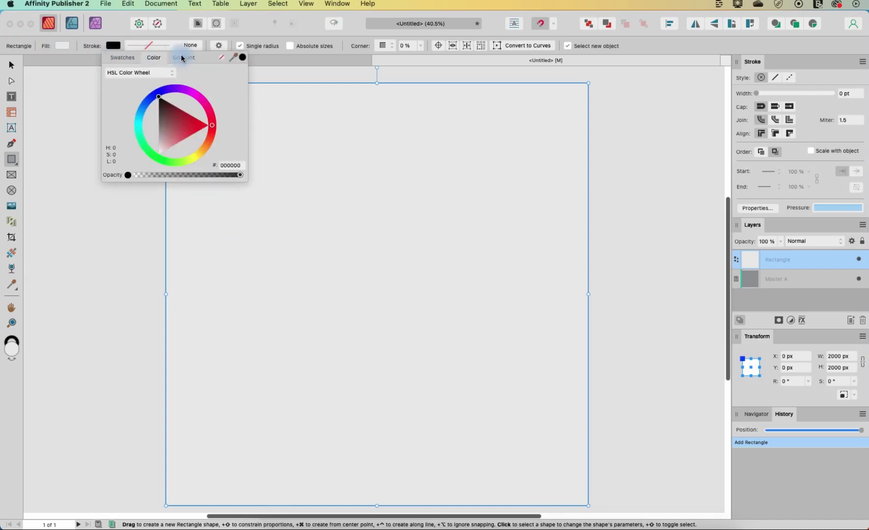
pyautogui.click(221, 57)
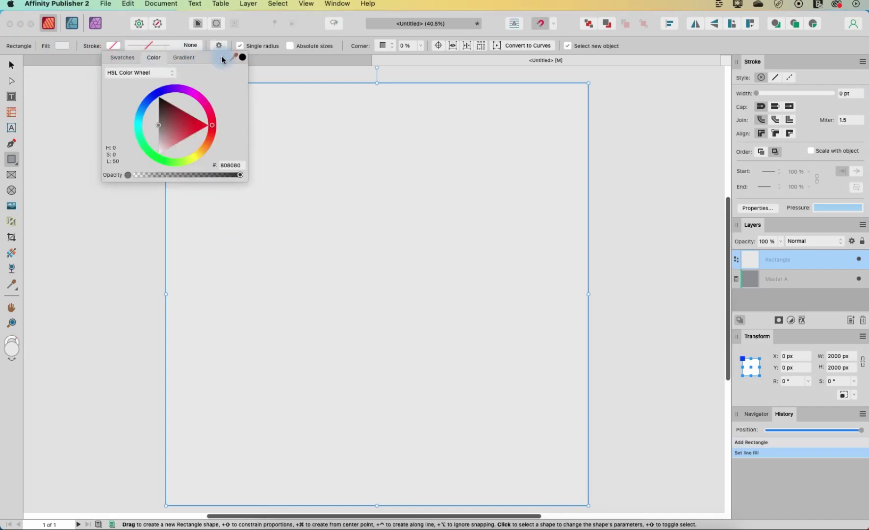
# Give the rectangle a pale pink fill, deselect it, and switch to the Photo Persona.
pyautogui.click(62, 46)
pyautogui.moveTo(135, 90); pyautogui.dragTo(139, 94)
pyautogui.moveTo(138, 128)
pyautogui.mouseDown()
pyautogui.moveTo(130, 143)
pyautogui.moveTo(141, 146)
pyautogui.mouseUp()
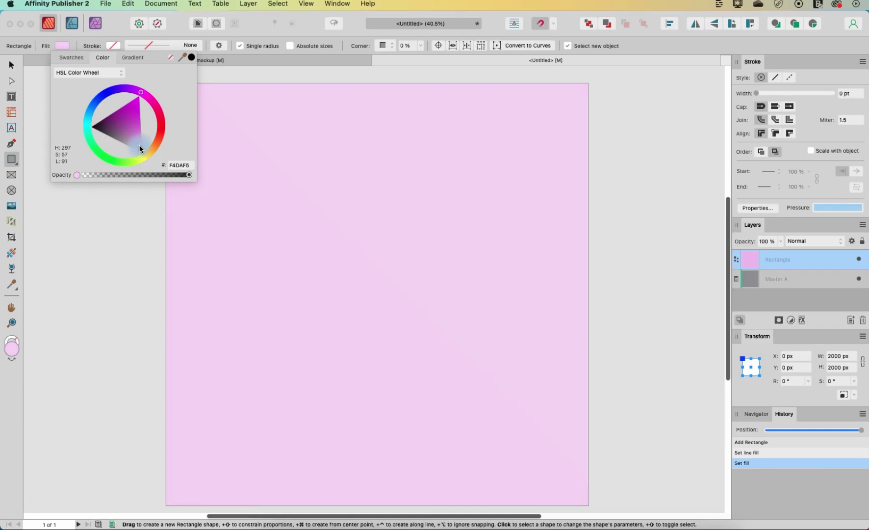
pyautogui.moveTo(139, 147); pyautogui.dragTo(141, 142)
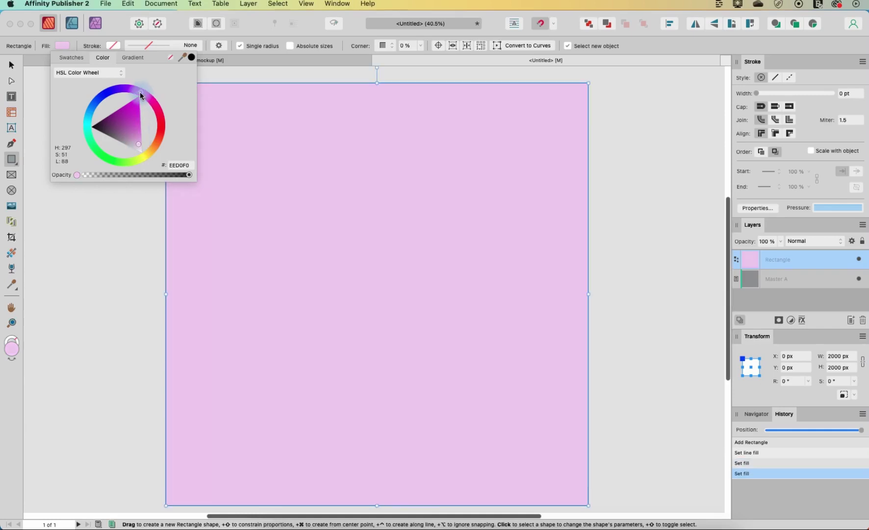
pyautogui.moveTo(141, 92); pyautogui.dragTo(135, 88)
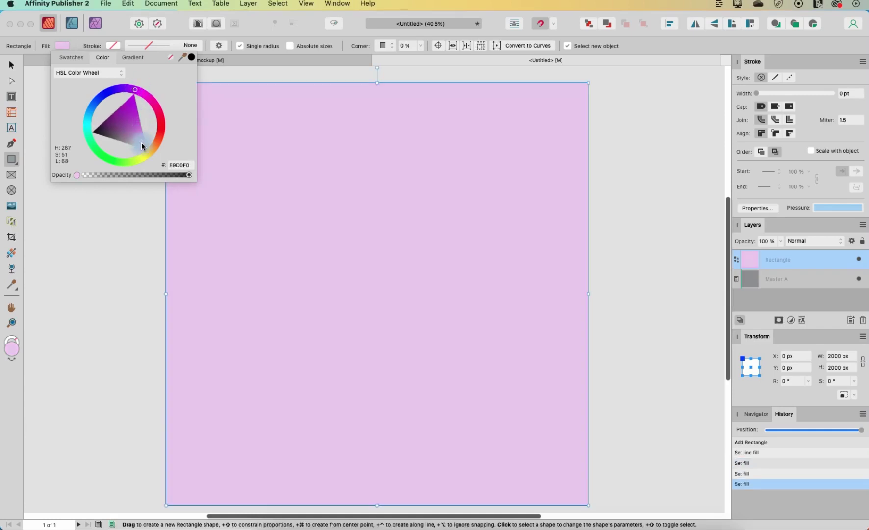
pyautogui.moveTo(142, 143); pyautogui.dragTo(145, 145)
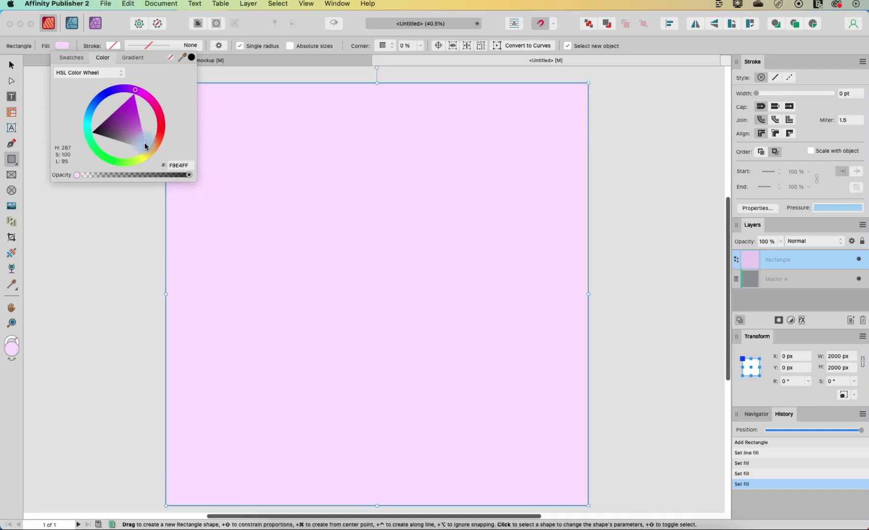
pyautogui.click(135, 242)
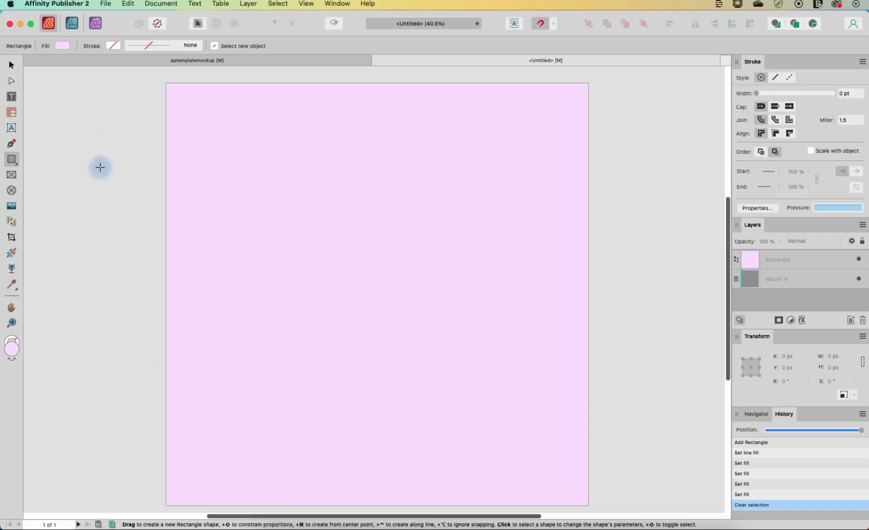
pyautogui.click(95, 23)
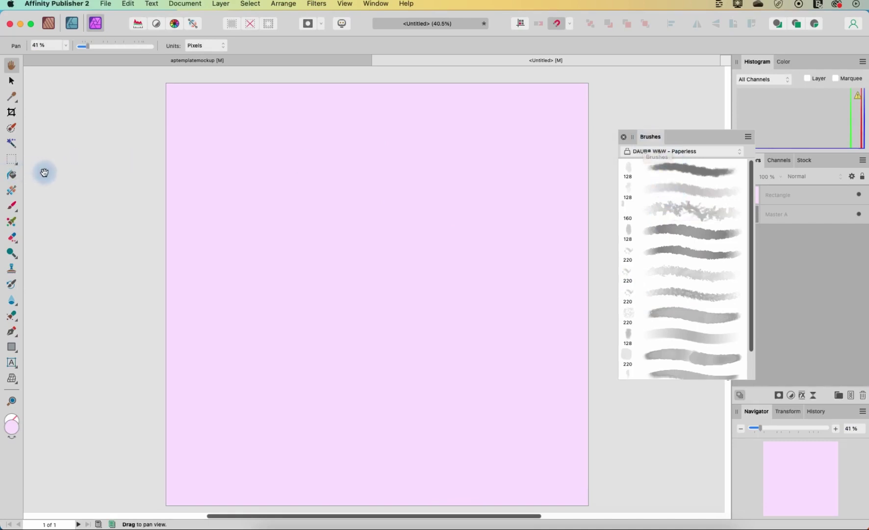
# Pick a 128 px brush from the DAUB W&W - Paperless set and widen it to 230 px.
pyautogui.click(12, 206)
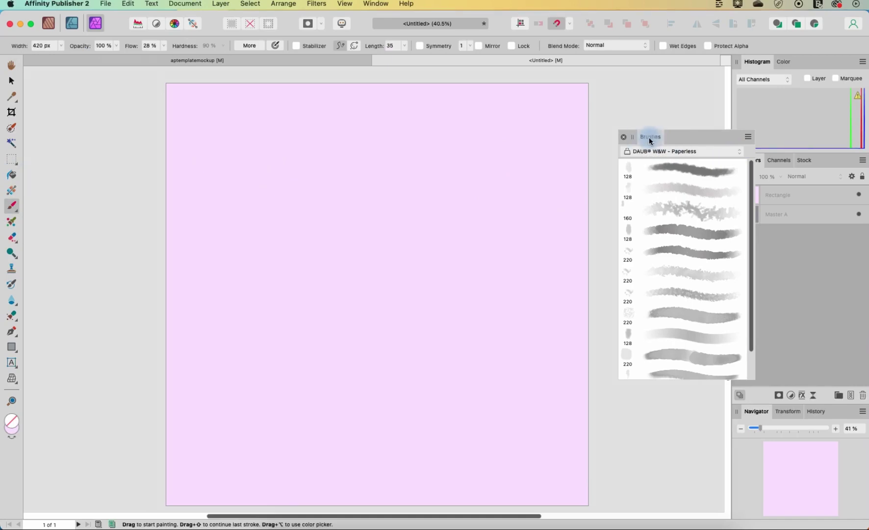
pyautogui.click(667, 151)
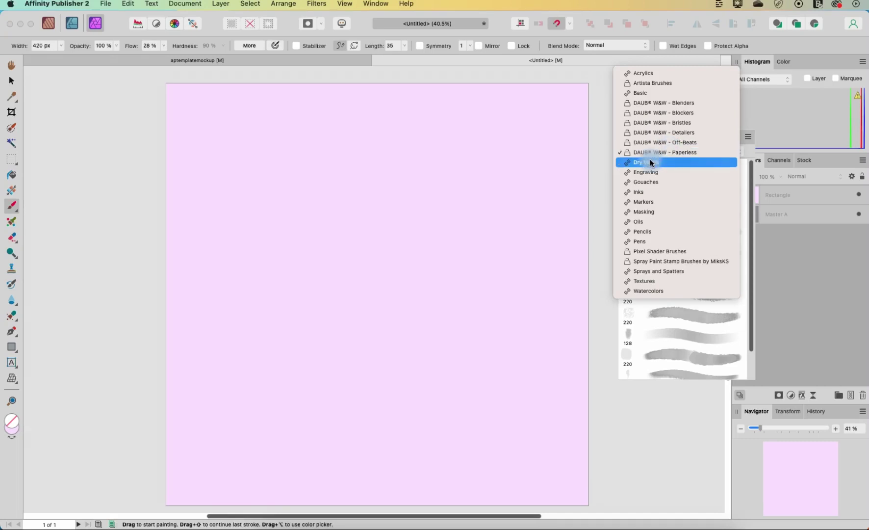
pyautogui.click(679, 152)
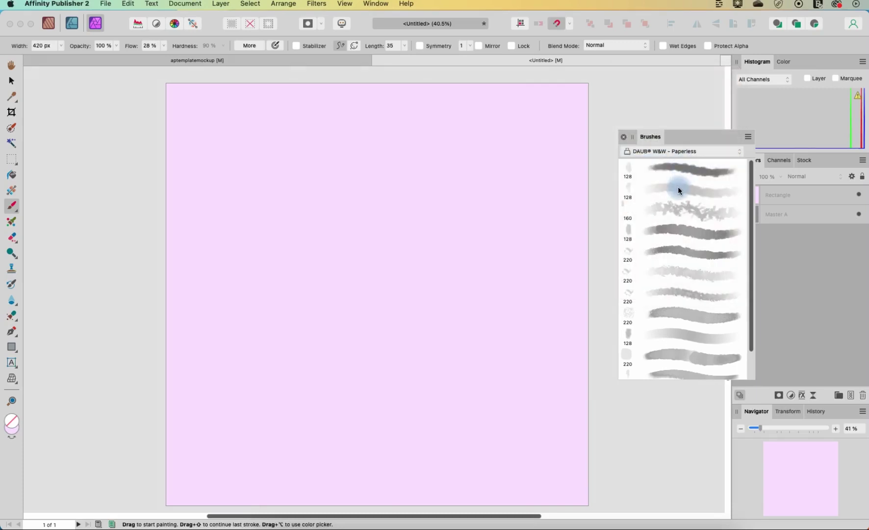
pyautogui.click(678, 190)
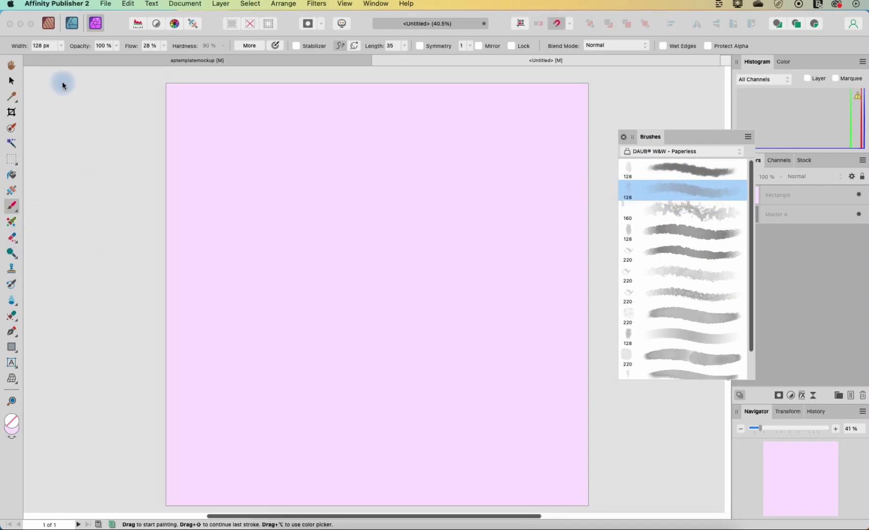
pyautogui.click(60, 46)
pyautogui.moveTo(60, 55); pyautogui.dragTo(76, 56)
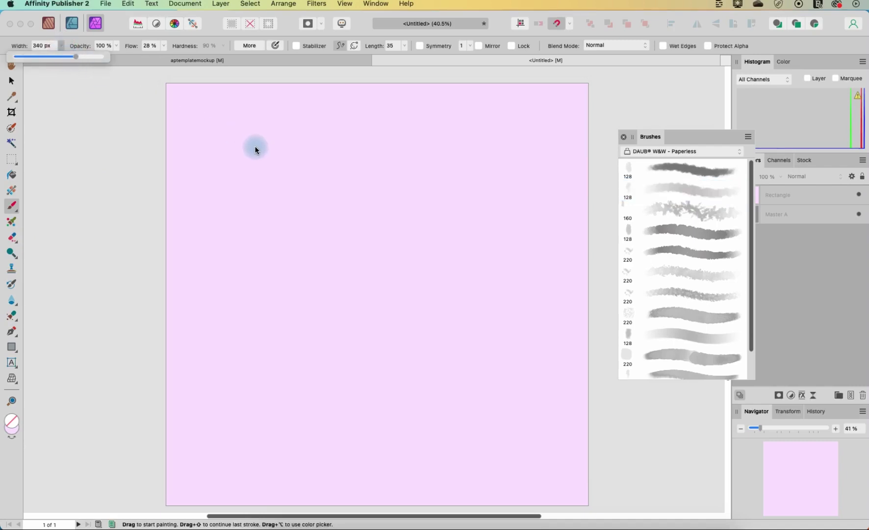
# Add a Pixel layer and set the brush colour to a near-white pale pink.
pyautogui.click(208, 117)
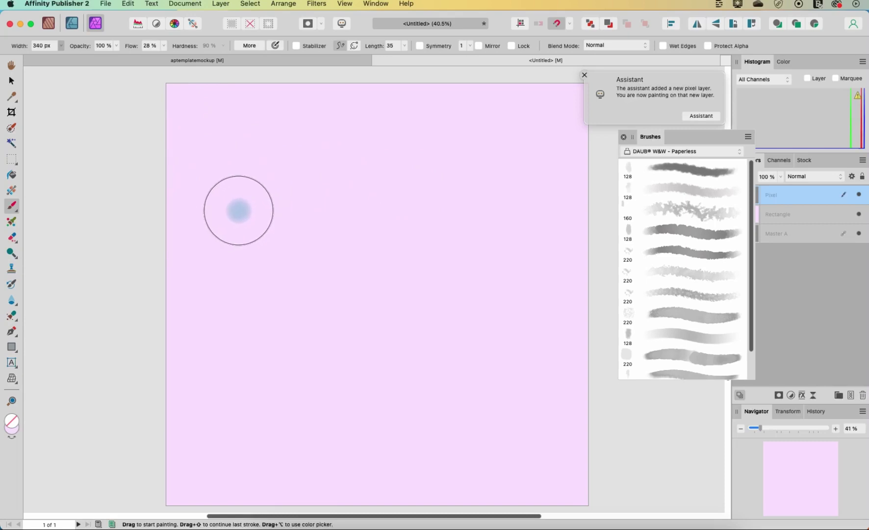
pyautogui.click(11, 428)
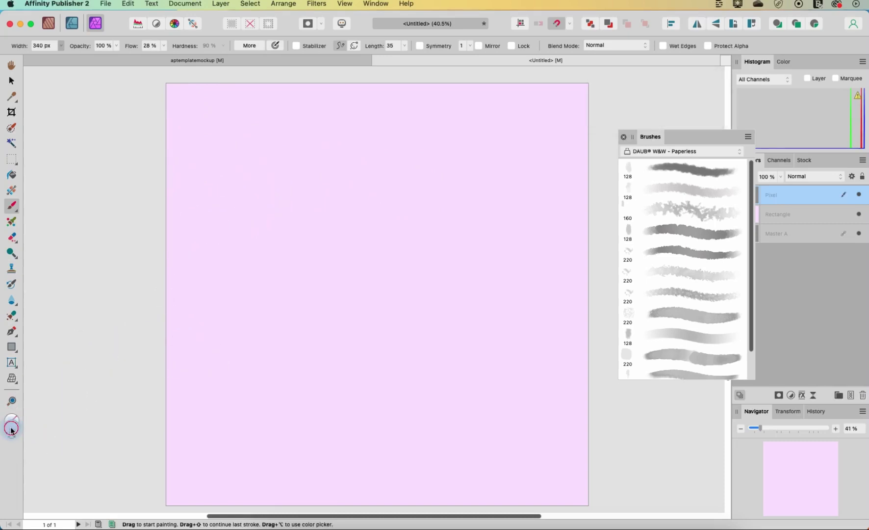
pyautogui.click(11, 428)
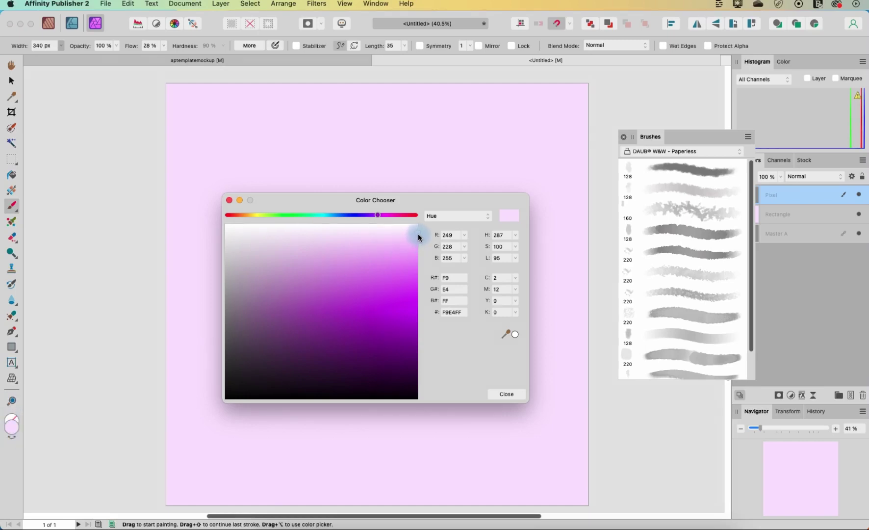
pyautogui.moveTo(417, 237); pyautogui.dragTo(332, 229)
# Paint a trial pale stroke and adjust the layer opacity, then undo both.
pyautogui.click(507, 393)
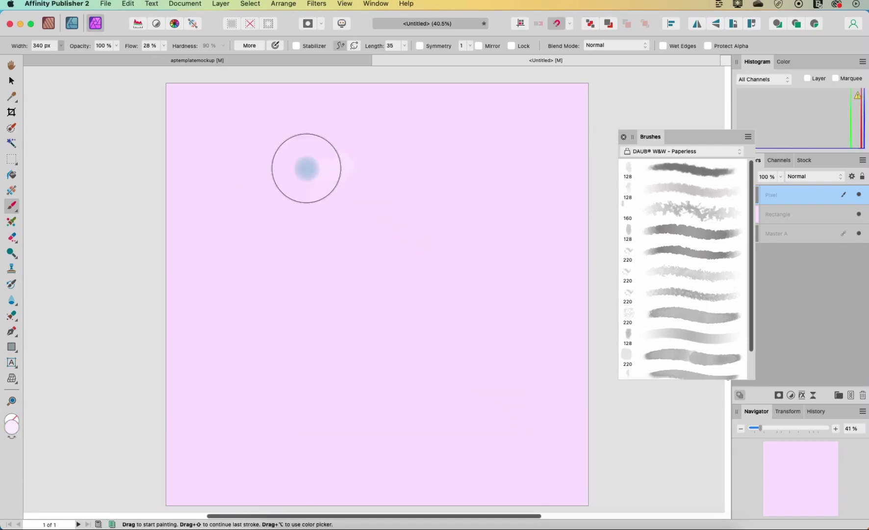
pyautogui.moveTo(203, 132)
pyautogui.mouseDown()
pyautogui.moveTo(479, 122)
pyautogui.moveTo(233, 227)
pyautogui.moveTo(428, 391)
pyautogui.moveTo(613, 471)
pyautogui.moveTo(570, 107)
pyautogui.moveTo(217, 81)
pyautogui.moveTo(175, 429)
pyautogui.moveTo(382, 439)
pyautogui.moveTo(207, 458)
pyautogui.moveTo(549, 323)
pyautogui.moveTo(577, 362)
pyautogui.moveTo(349, 268)
pyautogui.moveTo(493, 192)
pyautogui.moveTo(459, 198)
pyautogui.moveTo(340, 350)
pyautogui.moveTo(558, 458)
pyautogui.moveTo(407, 259)
pyautogui.moveTo(441, 258)
pyautogui.mouseUp()
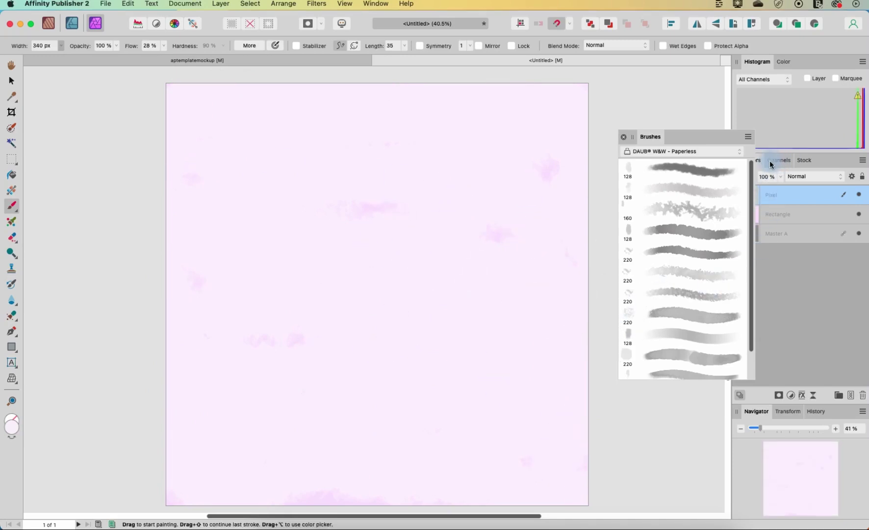
pyautogui.moveTo(701, 138); pyautogui.dragTo(683, 211)
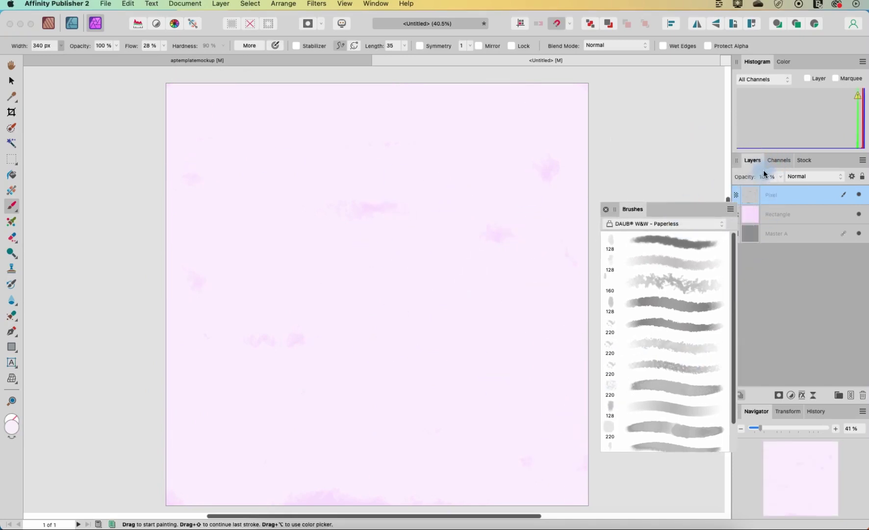
pyautogui.click(772, 198)
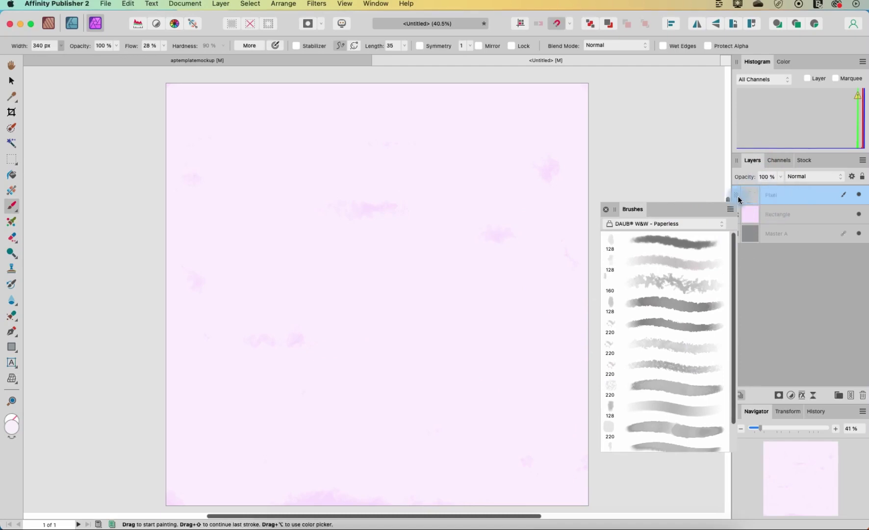
pyautogui.click(780, 176)
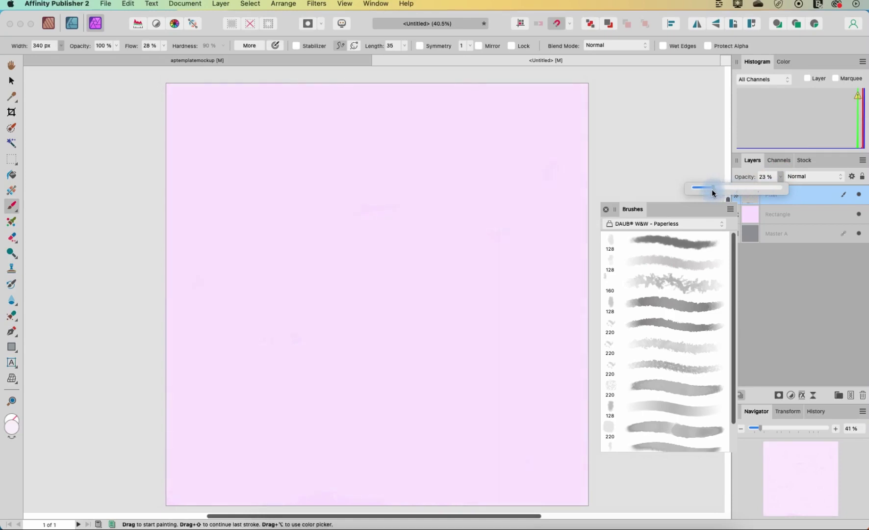
pyautogui.moveTo(716, 188); pyautogui.dragTo(750, 190)
pyautogui.press('super+z')
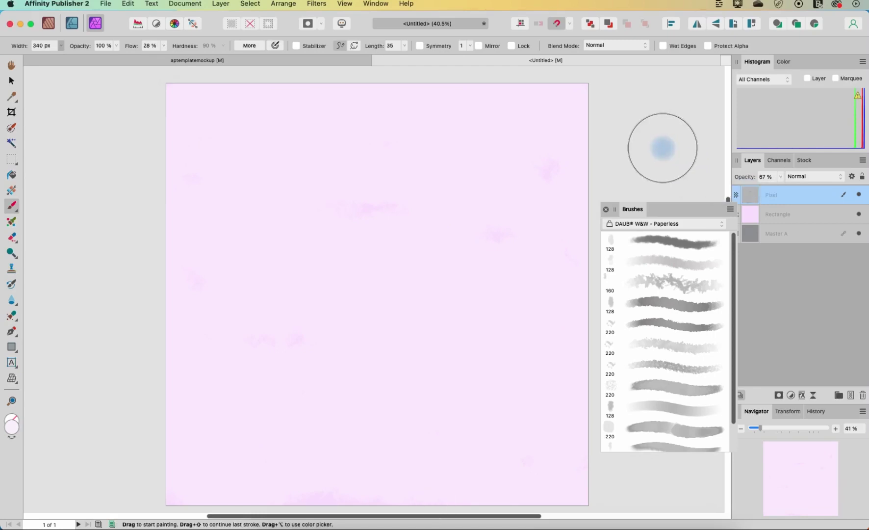
pyautogui.press('super+z')
pyautogui.press('super+z')
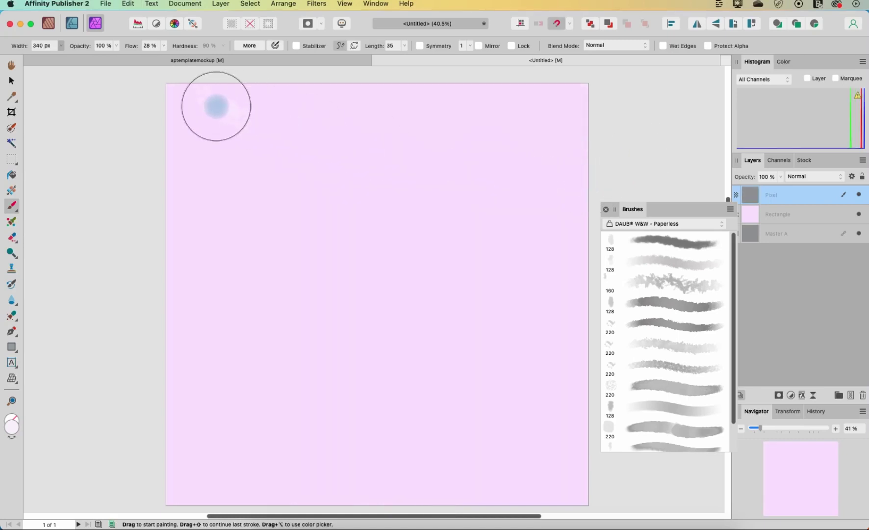
# Paint four pale brush bands across the top and down the page.
pyautogui.moveTo(199, 109); pyautogui.dragTo(599, 122)
pyautogui.moveTo(201, 159); pyautogui.dragTo(597, 155)
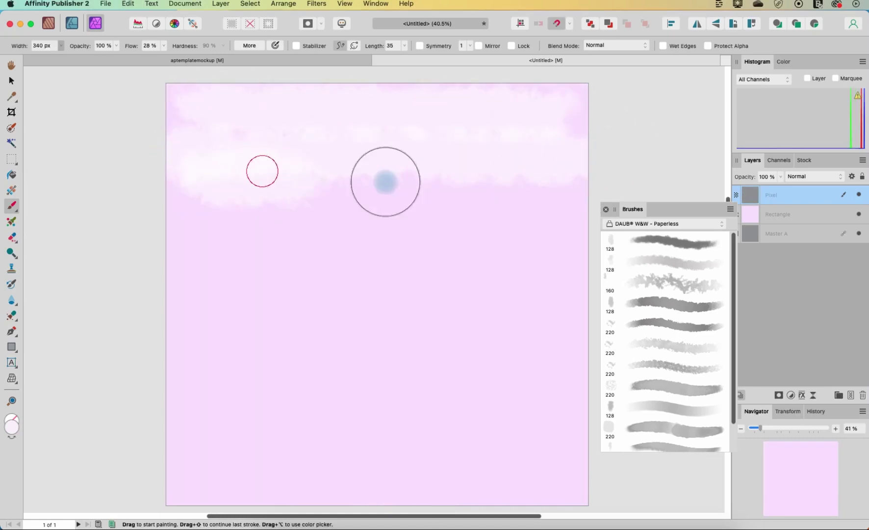
pyautogui.moveTo(386, 182)
pyautogui.mouseDown()
pyautogui.moveTo(161, 224)
pyautogui.moveTo(287, 289)
pyautogui.moveTo(535, 320)
pyautogui.moveTo(123, 349)
pyautogui.moveTo(583, 400)
pyautogui.mouseUp()
pyautogui.moveTo(637, 408)
pyautogui.mouseDown()
pyautogui.moveTo(309, 377)
pyautogui.moveTo(421, 386)
pyautogui.moveTo(573, 440)
pyautogui.moveTo(248, 451)
pyautogui.moveTo(583, 465)
pyautogui.moveTo(244, 469)
pyautogui.moveTo(199, 420)
pyautogui.mouseUp()
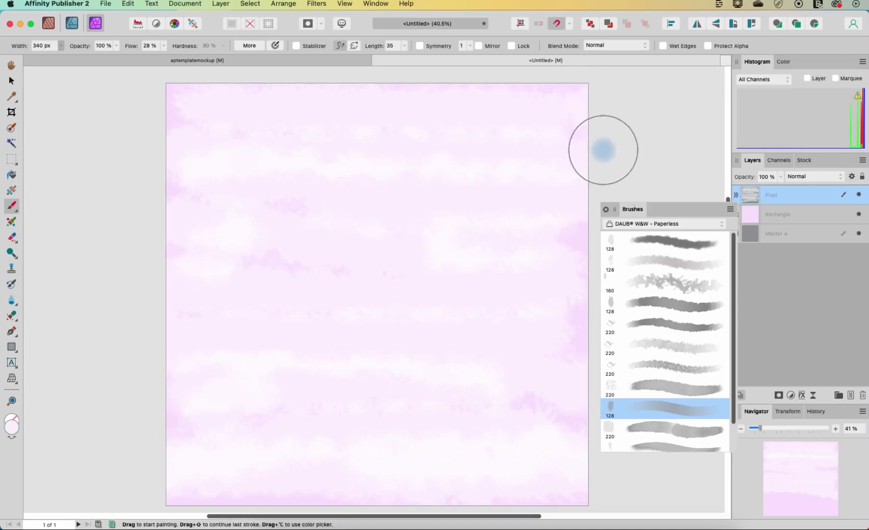
# Fade the Pixel layer to 47% opacity and return to the Publisher persona.
pyautogui.click(780, 177)
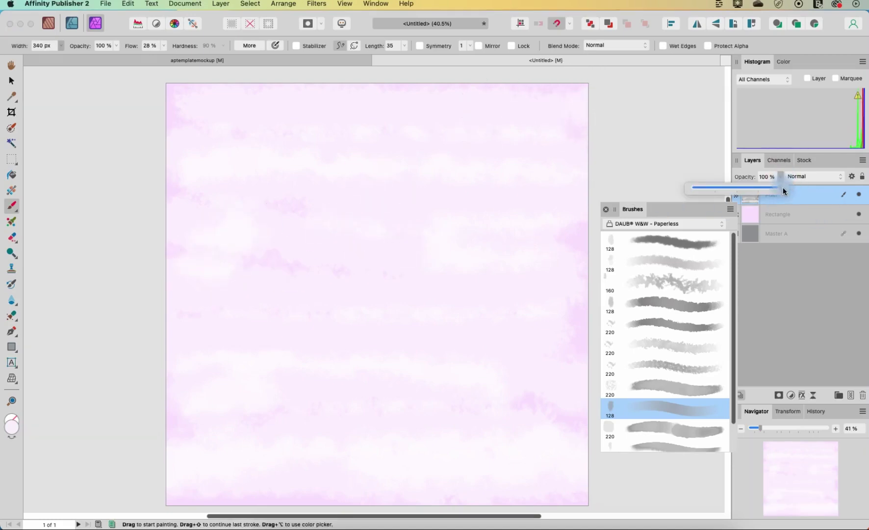
pyautogui.moveTo(783, 187); pyautogui.dragTo(734, 189)
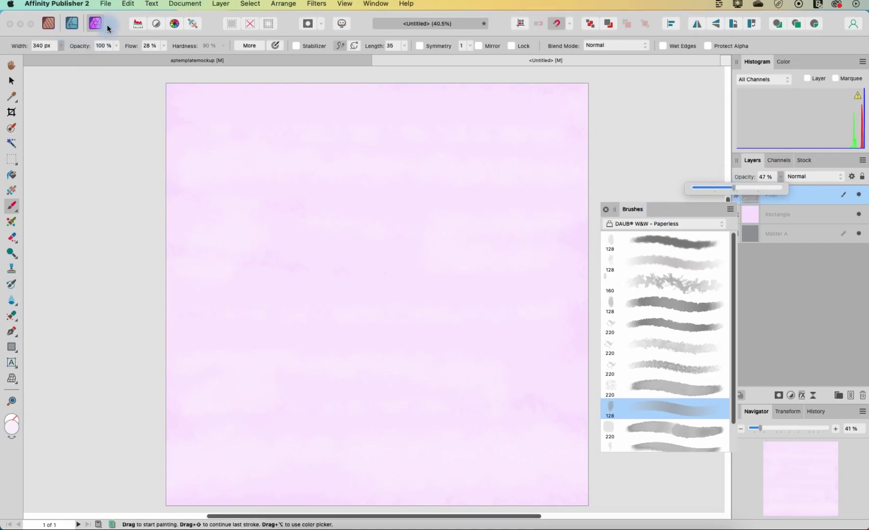
pyautogui.click(48, 23)
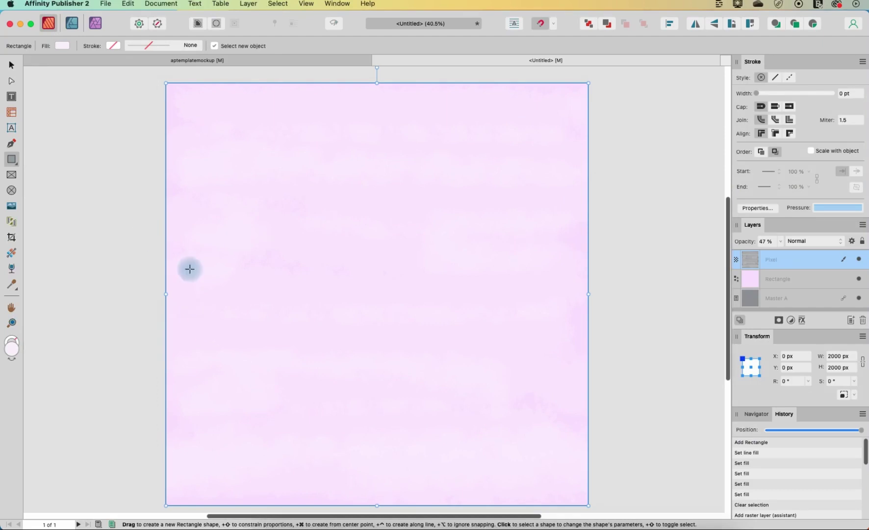
# Choose FAVICON.png from the Branding folder to place it.
pyautogui.click(107, 5)
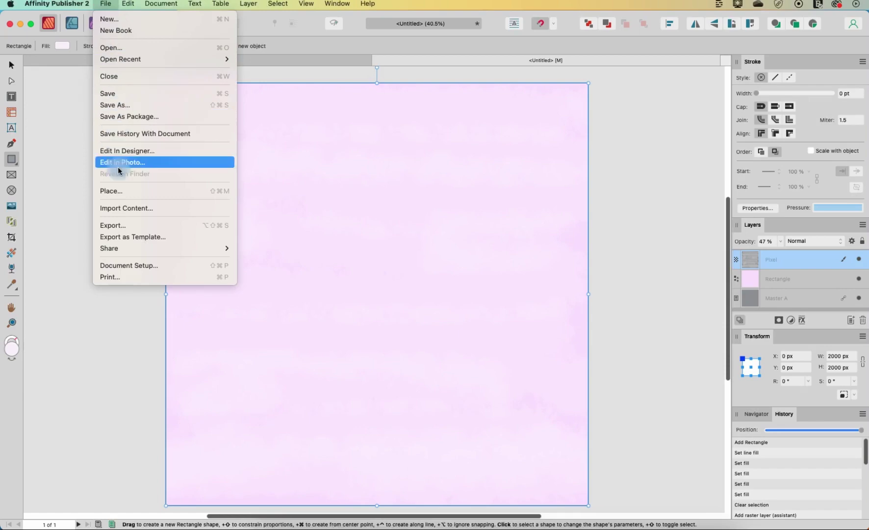
pyautogui.click(112, 192)
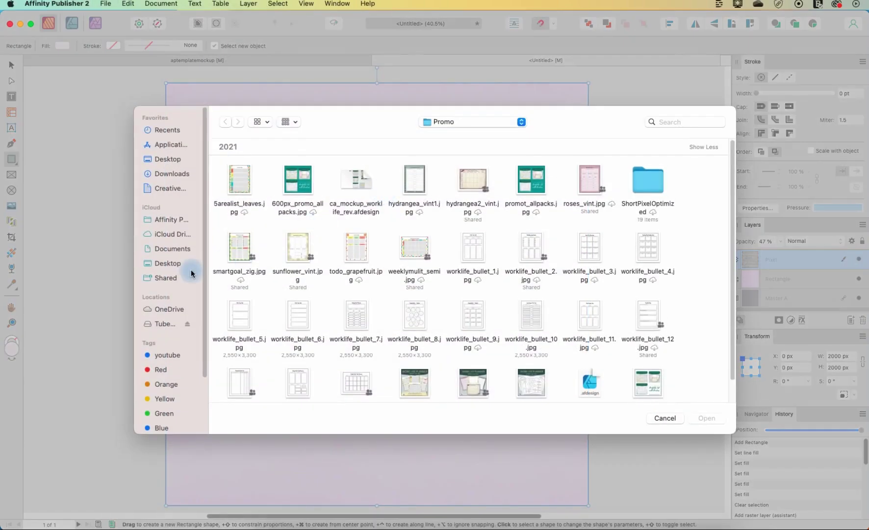
pyautogui.click(451, 123)
pyautogui.click(448, 156)
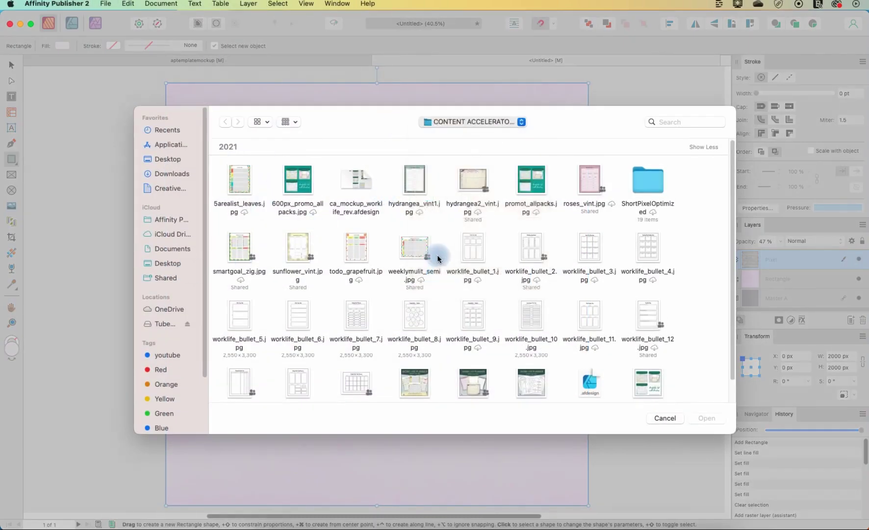
pyautogui.scroll(-5, 517, 285)
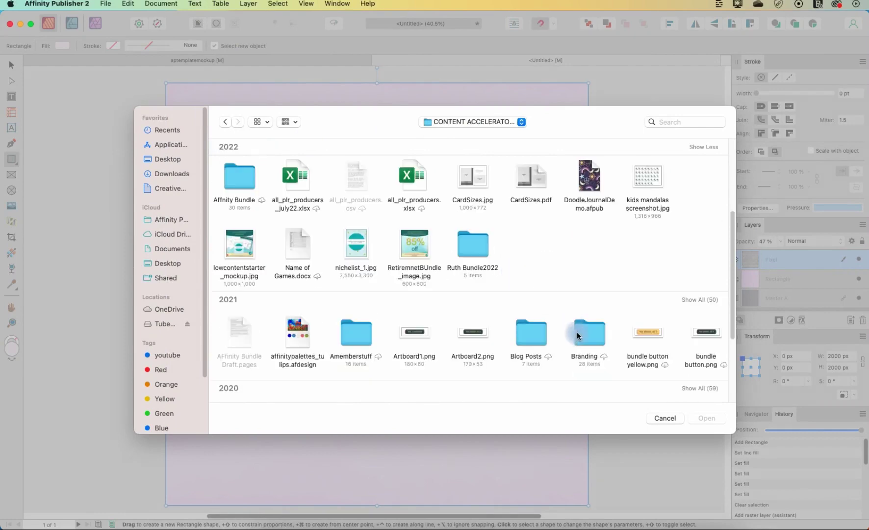
pyautogui.doubleClick(577, 336)
pyautogui.click(298, 268)
pyautogui.click(707, 417)
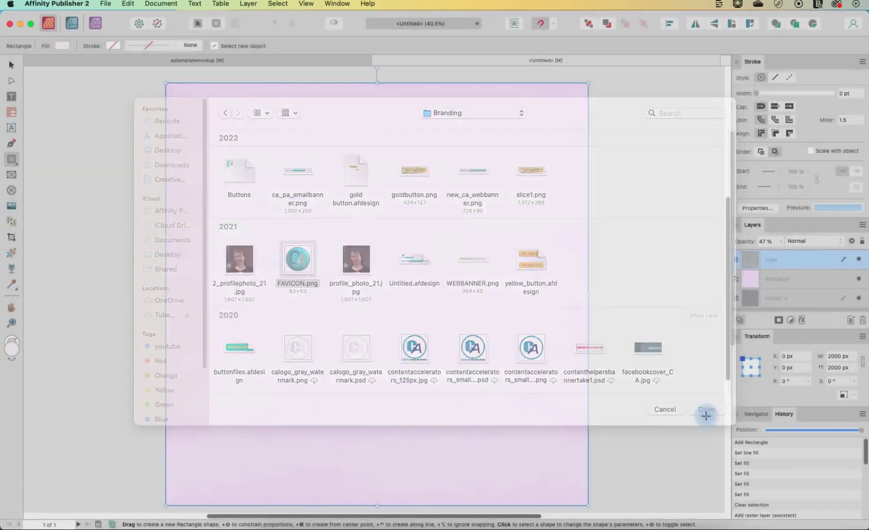
# Drop the logo at the page's bottom-left and enlarge it to 137.7 px square.
pyautogui.click(211, 422)
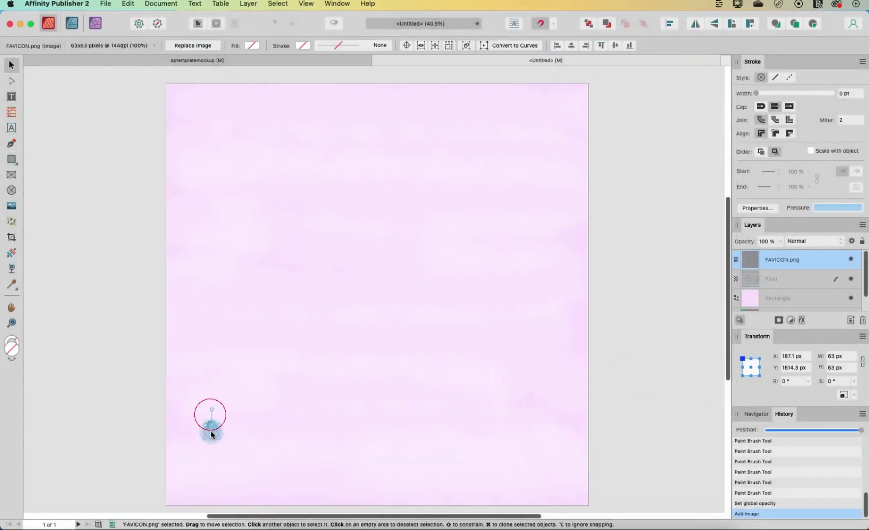
pyautogui.moveTo(204, 487); pyautogui.dragTo(216, 493)
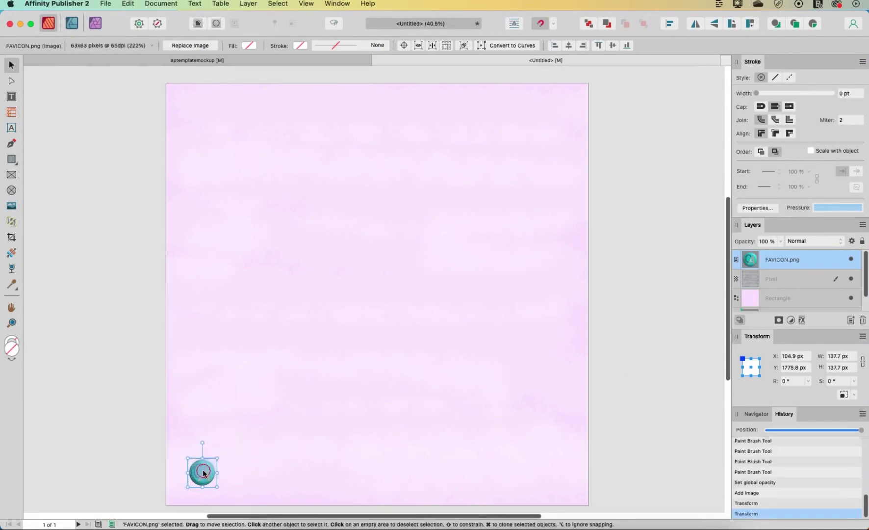
pyautogui.click(201, 480)
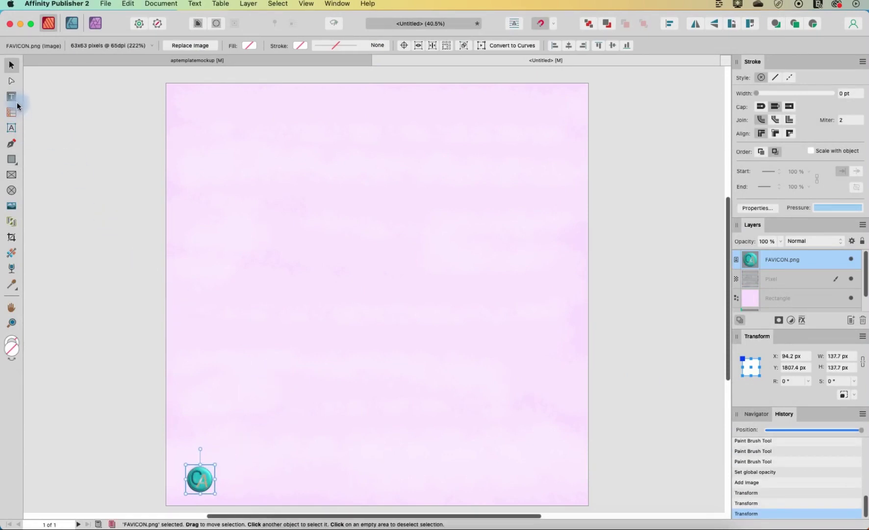
# Add artistic text 'MYSHOPNAME.COM' to the right of the logo.
pyautogui.click(12, 129)
pyautogui.moveTo(266, 459); pyautogui.dragTo(294, 482)
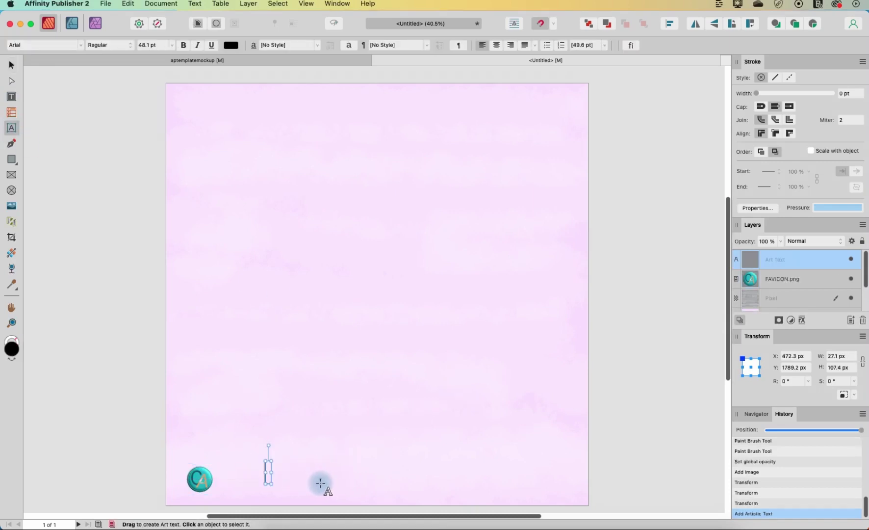
pyautogui.write('MYSHOP')
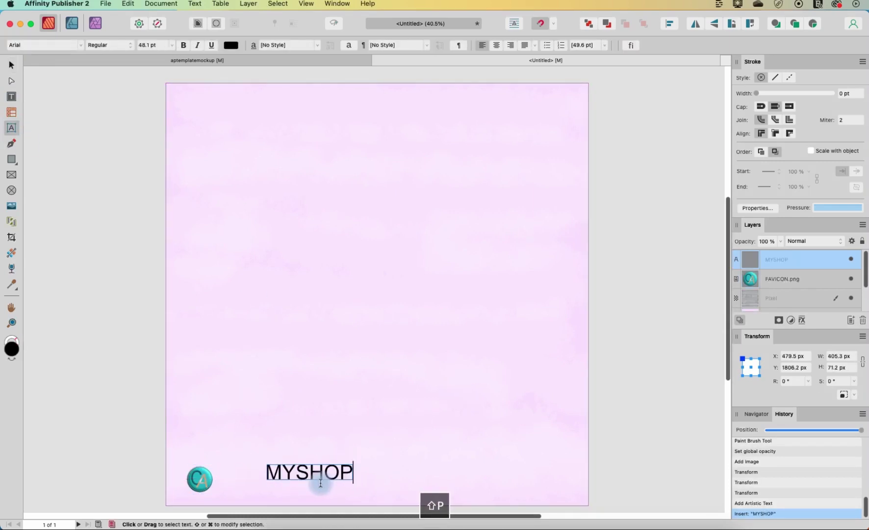
pyautogui.write('NAME>COM')
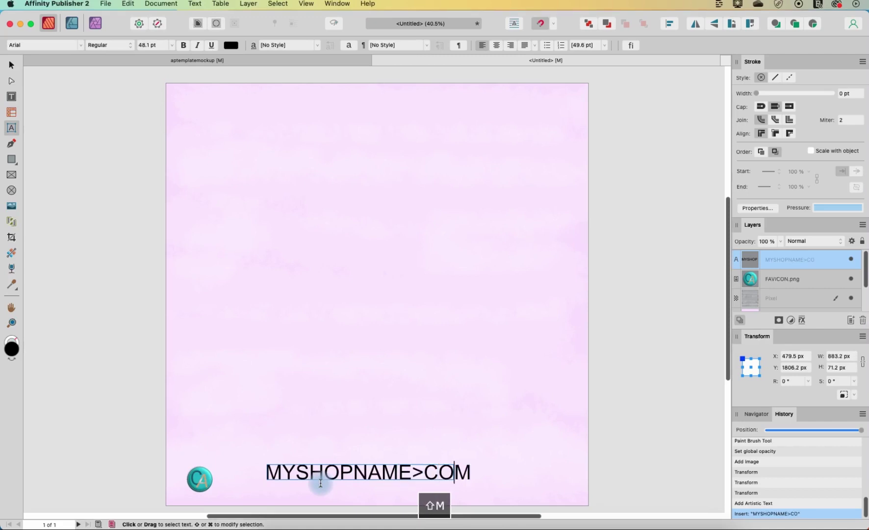
pyautogui.press('BackSpace')
pyautogui.press('BackSpace')
pyautogui.press('BackSpace')
pyautogui.press('BackSpace')
pyautogui.write('.COM')
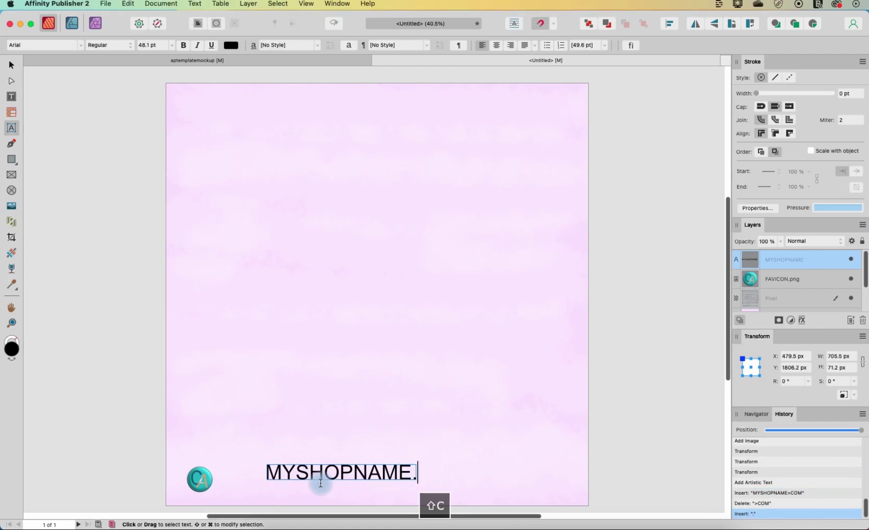
# Move the MYSHOPNAME.COM text to the page's horizontal centre and deselect it.
pyautogui.click(12, 65)
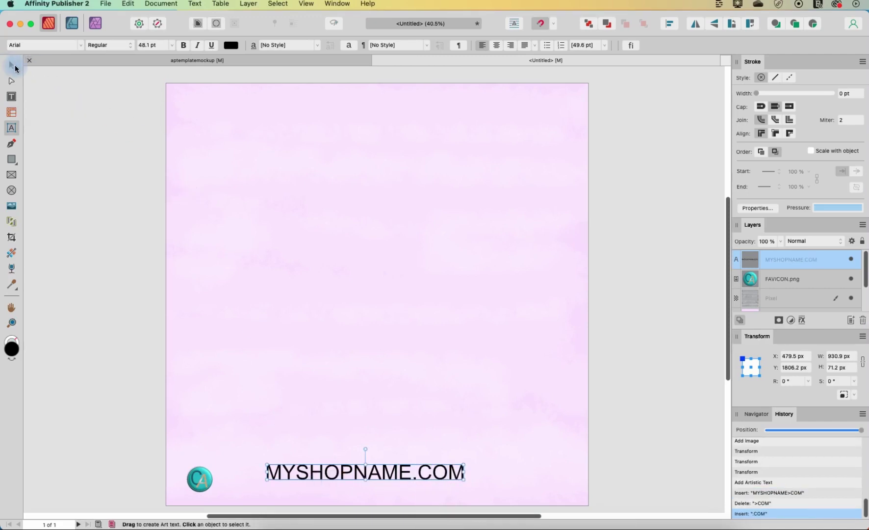
pyautogui.click(362, 477)
pyautogui.moveTo(363, 477); pyautogui.dragTo(372, 483)
pyautogui.click(502, 435)
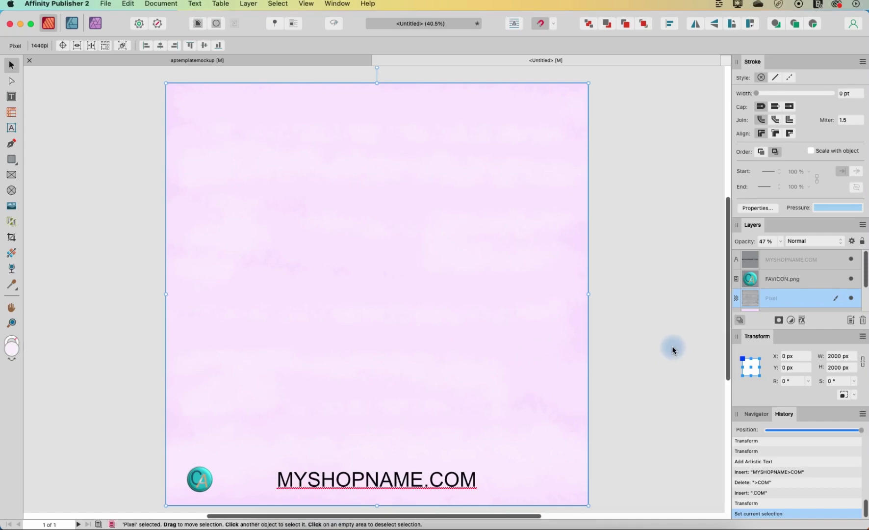
# Draw a full-width banner rectangle across the top of the page.
pyautogui.click(12, 159)
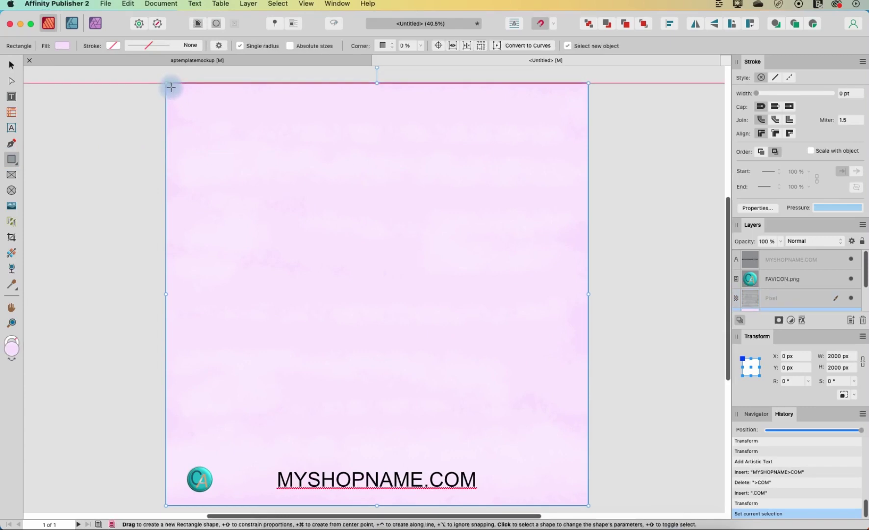
pyautogui.moveTo(170, 83); pyautogui.dragTo(588, 154)
pyautogui.moveTo(171, 117); pyautogui.dragTo(165, 117)
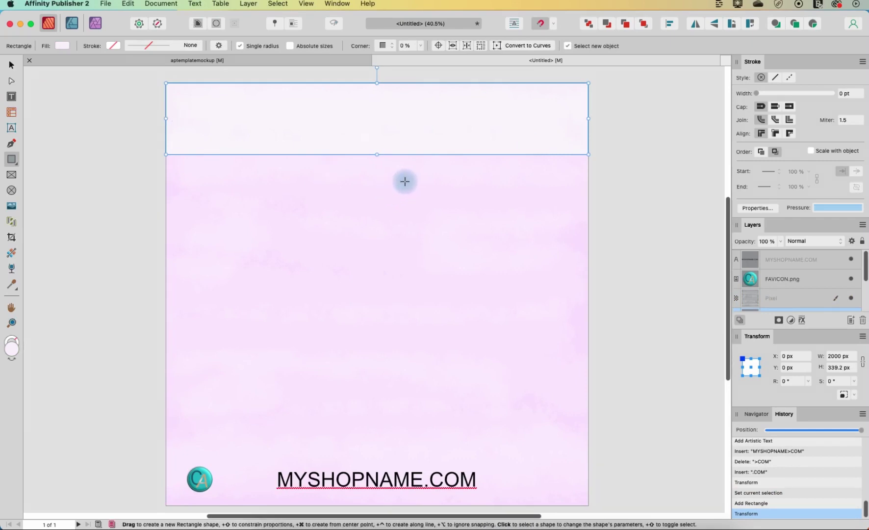
# Give the banner a lilac fill in the Color Chooser.
pyautogui.doubleClick(7, 351)
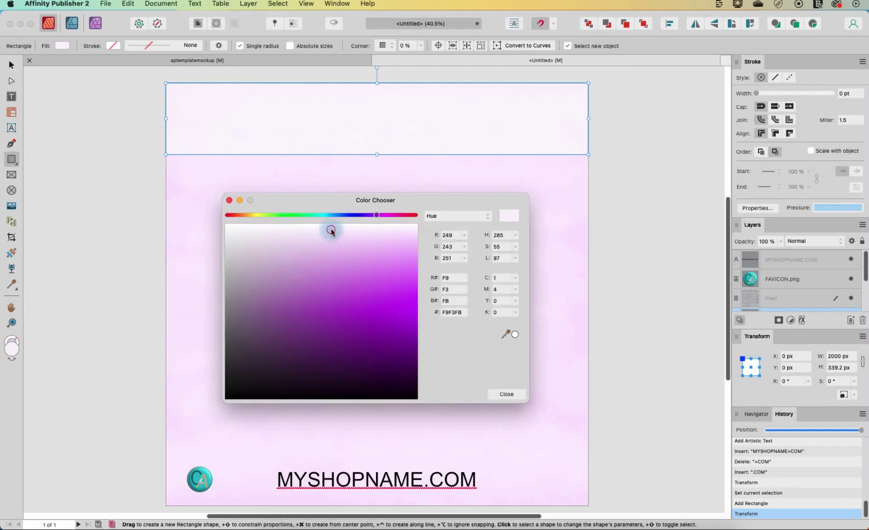
pyautogui.moveTo(331, 231); pyautogui.dragTo(336, 249)
pyautogui.click(505, 393)
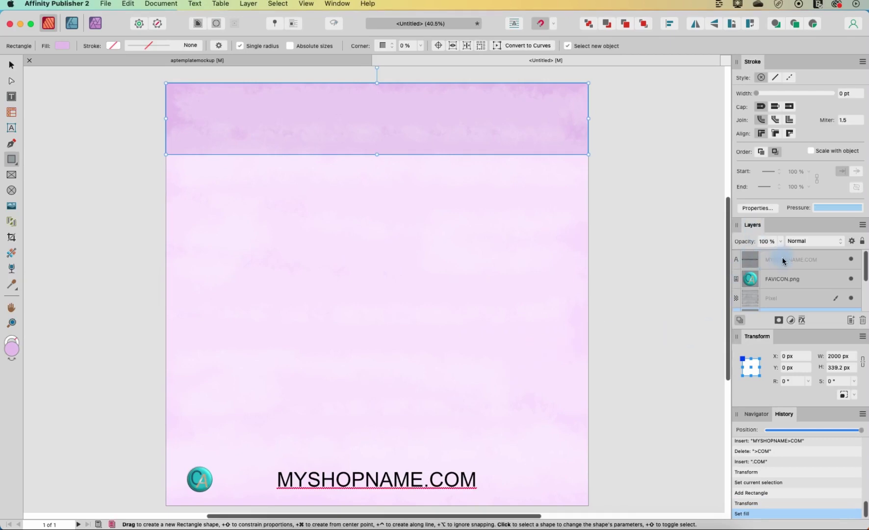
# Move the banner layer above the Pixel layer and deselect it.
pyautogui.scroll(-3, 792, 285)
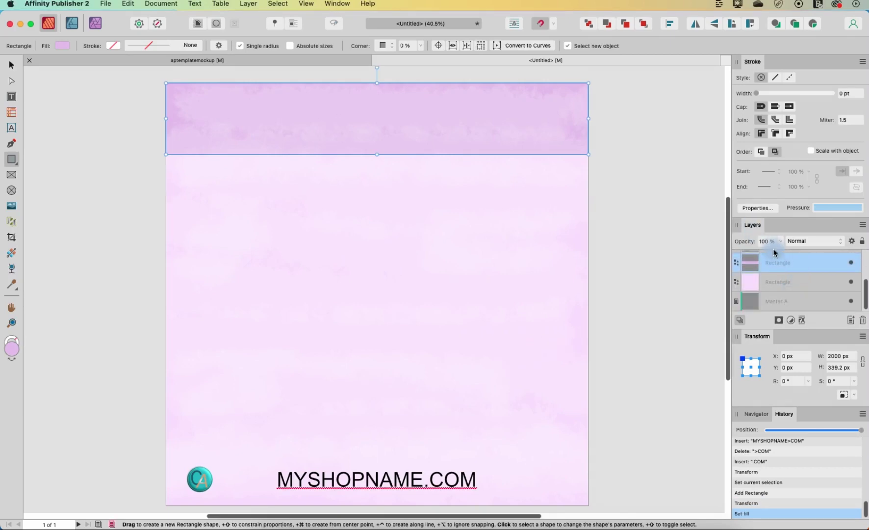
pyautogui.moveTo(792, 269); pyautogui.dragTo(764, 287)
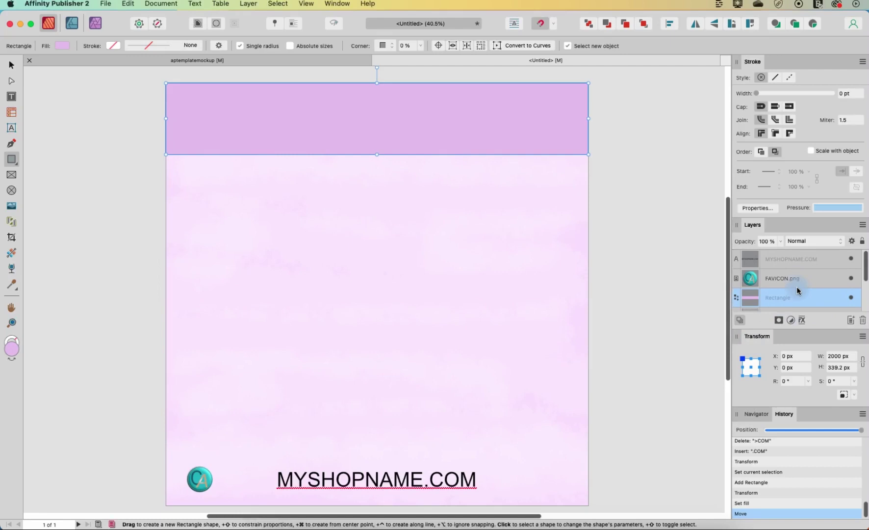
pyautogui.scroll(-2, 765, 292)
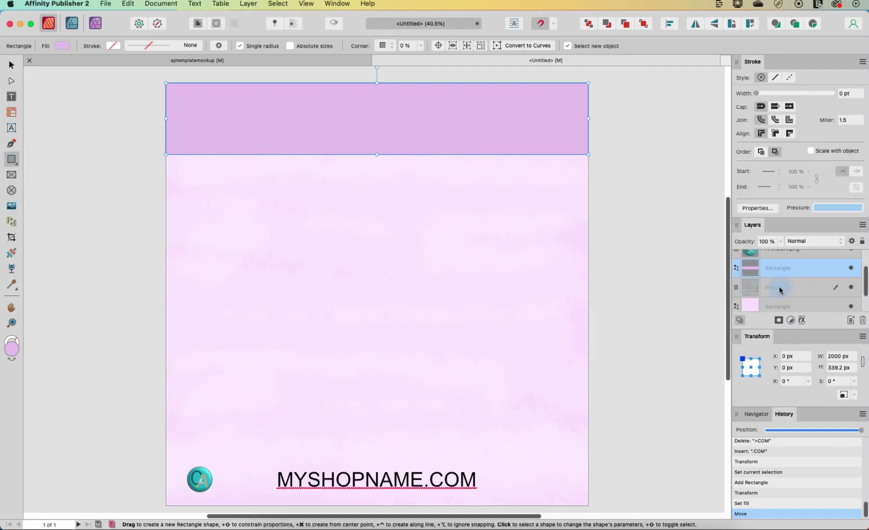
pyautogui.click(622, 233)
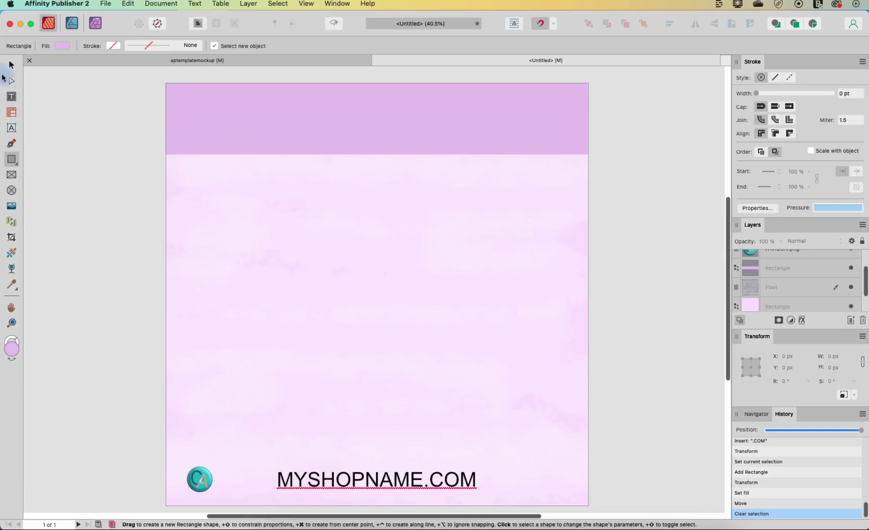
# Copy the top banner rectangle and paste a duplicate.
pyautogui.click(11, 65)
pyautogui.click(226, 61)
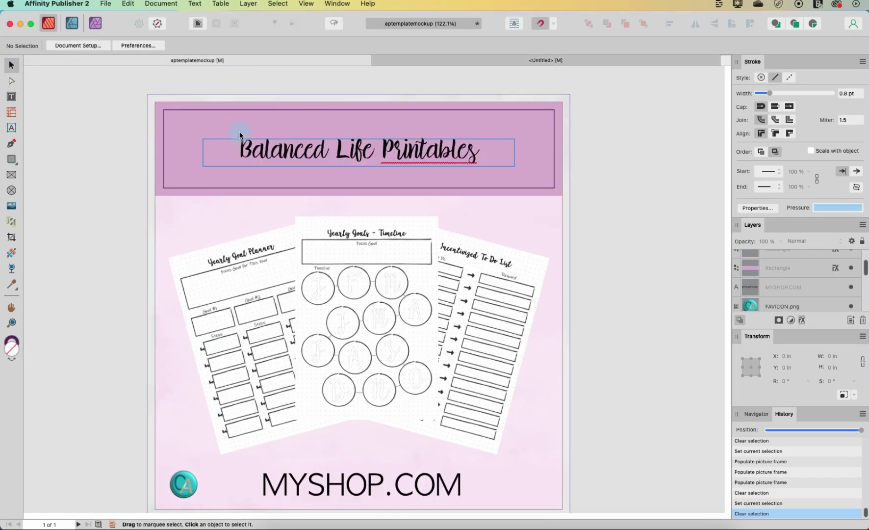
pyautogui.click(425, 64)
pyautogui.click(372, 132)
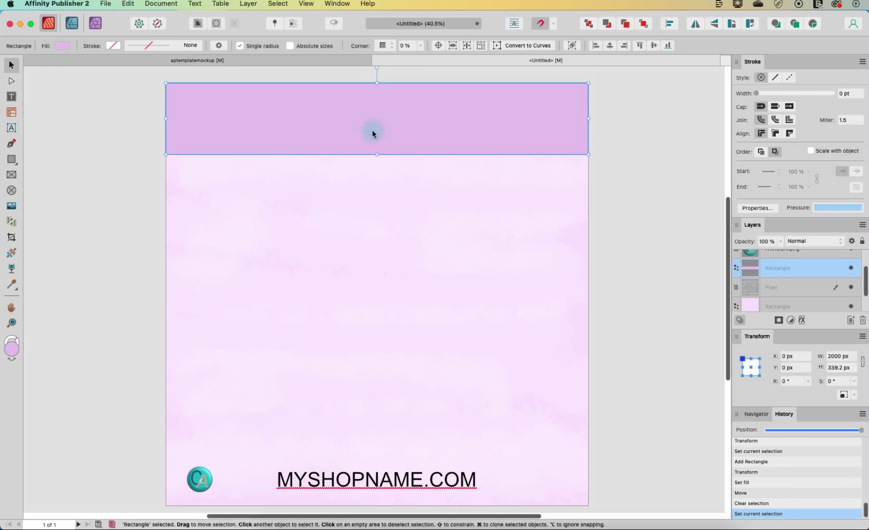
pyautogui.press('super+c')
pyautogui.press('super+v')
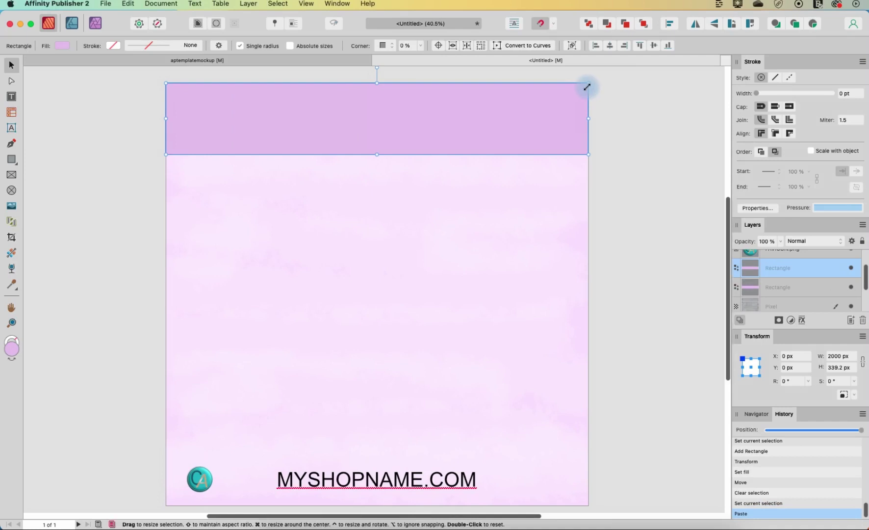
# Shrink the copy to 1950.3 × 284.9 px, inset it inside the banner, and turn off snapping.
pyautogui.moveTo(588, 85); pyautogui.dragTo(578, 95)
pyautogui.moveTo(390, 123); pyautogui.dragTo(392, 121)
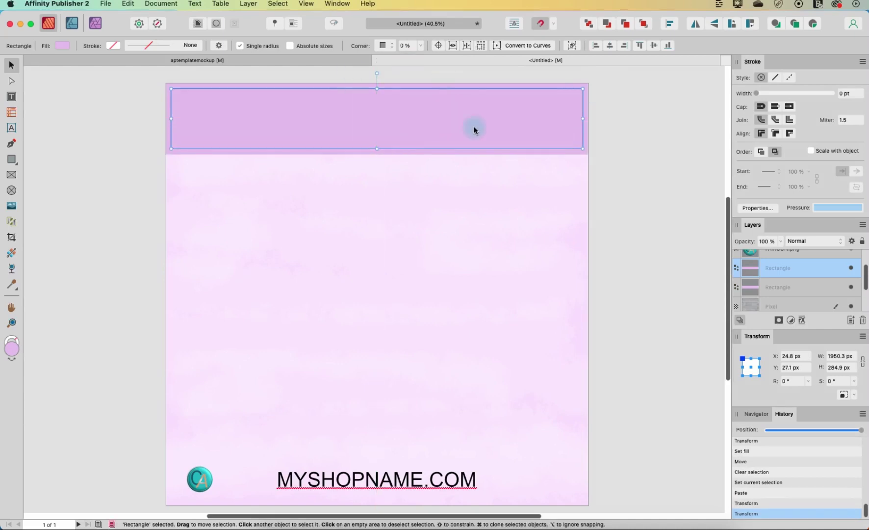
pyautogui.click(540, 24)
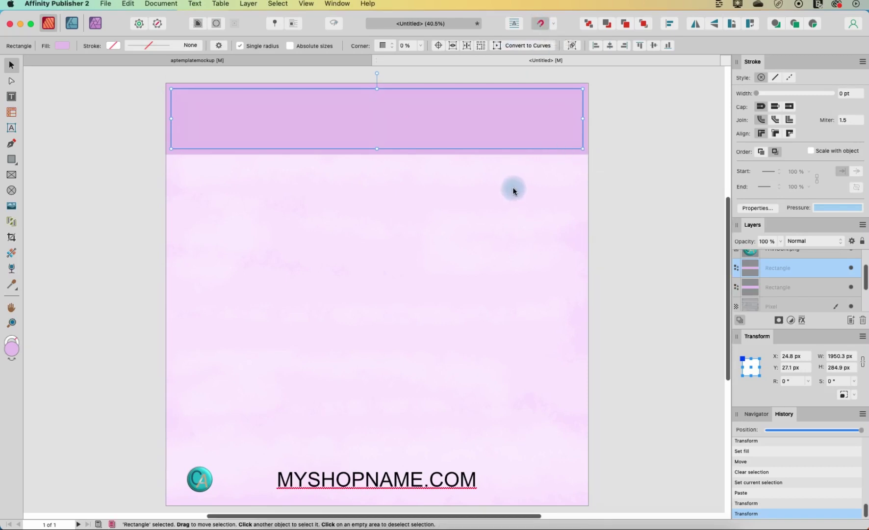
# Remove the inner rectangle's fill and give it a dark purple stroke.
pyautogui.click(62, 46)
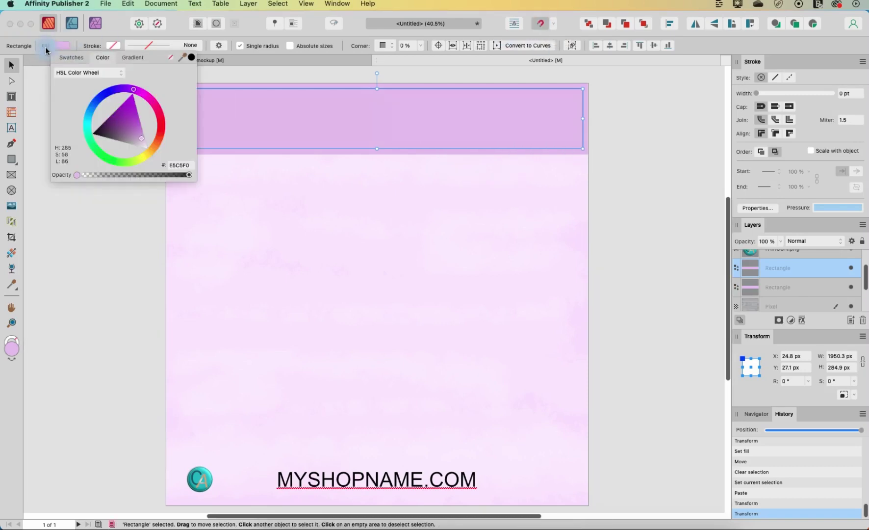
pyautogui.click(173, 58)
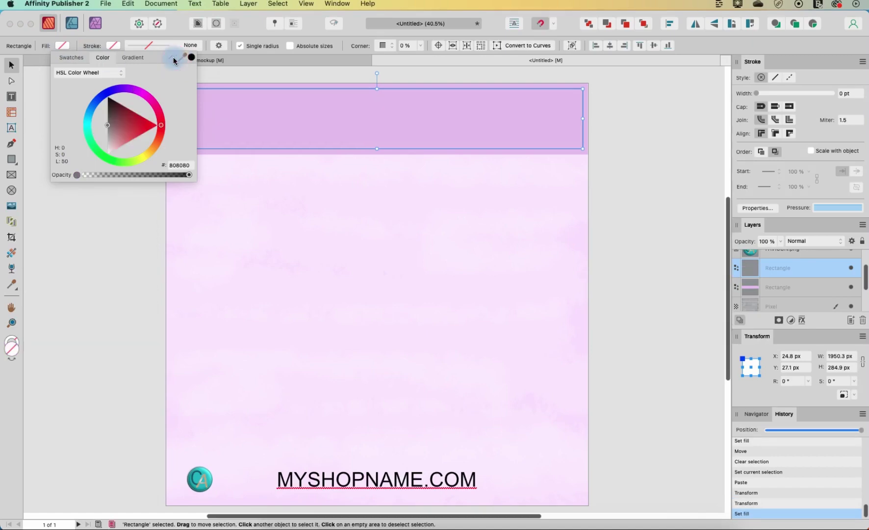
pyautogui.click(112, 46)
pyautogui.click(112, 46)
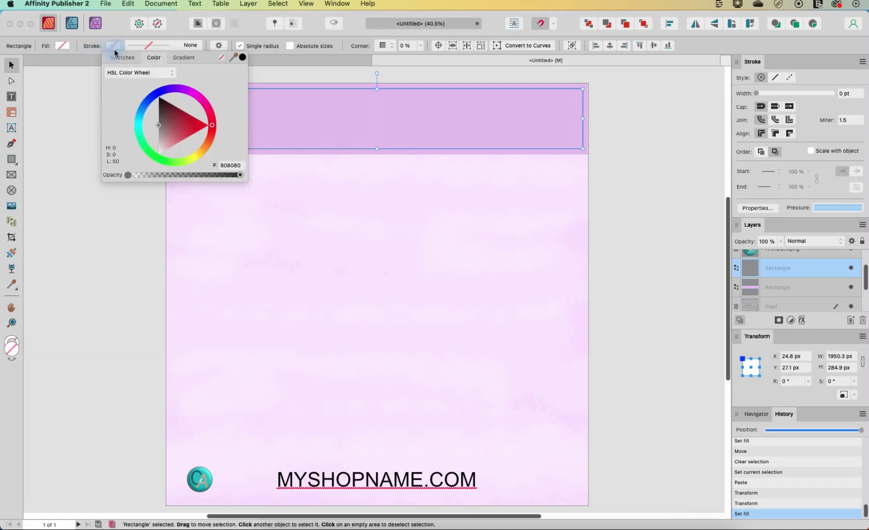
pyautogui.click(187, 94)
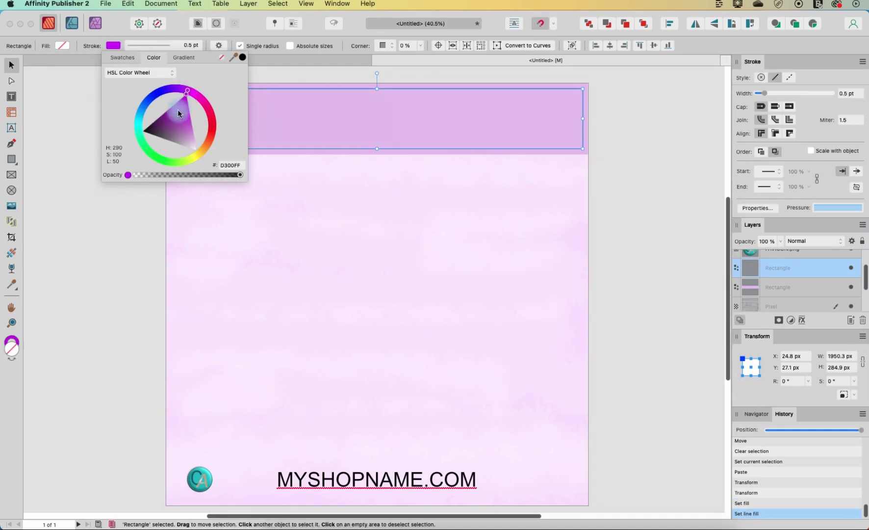
pyautogui.click(171, 130)
pyautogui.moveTo(171, 131); pyautogui.dragTo(170, 134)
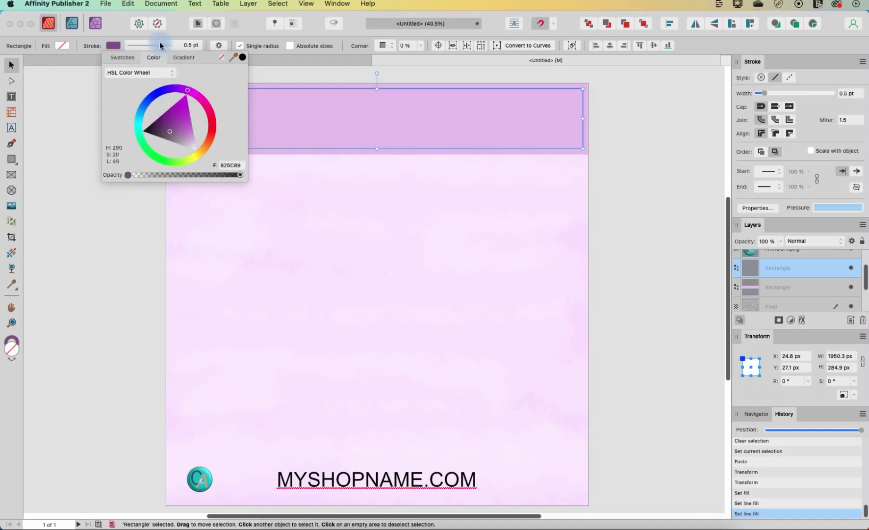
# Thicken the purple outline to 2 pt and deselect everything.
pyautogui.click(156, 45)
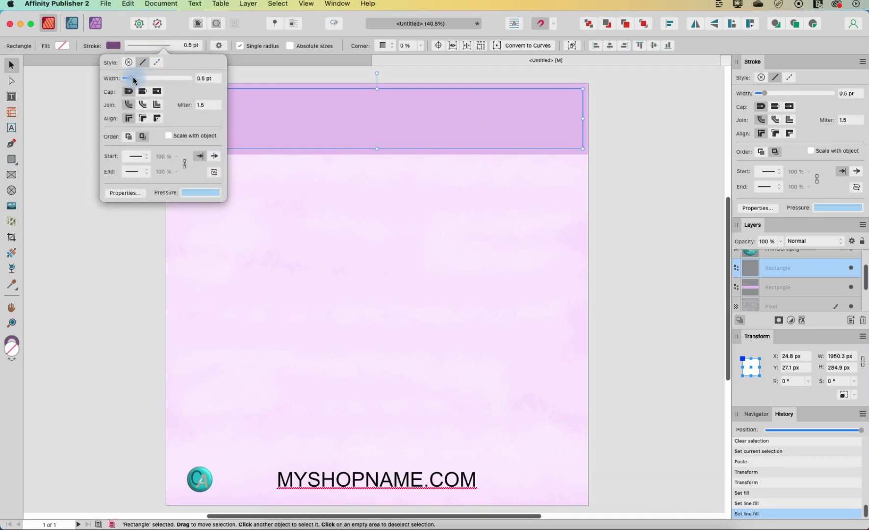
pyautogui.moveTo(133, 80); pyautogui.dragTo(140, 77)
pyautogui.click(67, 226)
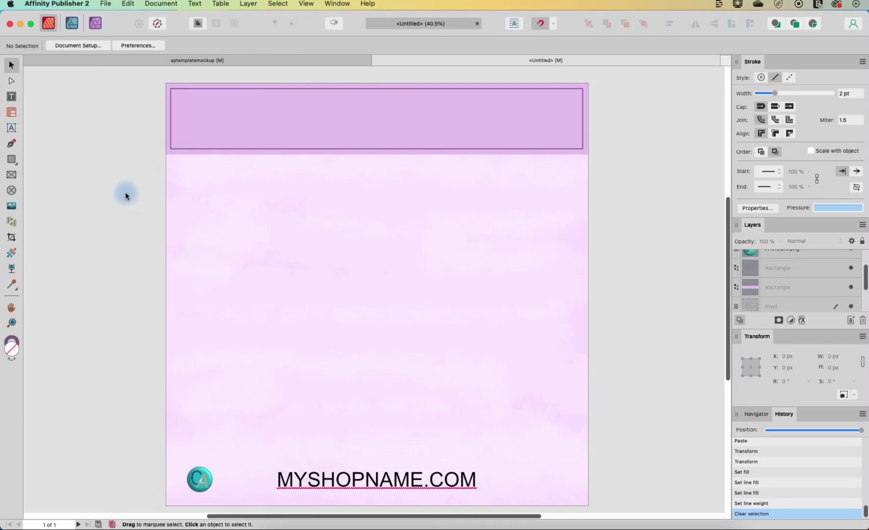
pyautogui.click(12, 98)
# Draw a text frame over the top banner and type the 'Balanced Life Printables' header.
pyautogui.moveTo(170, 88); pyautogui.dragTo(581, 148)
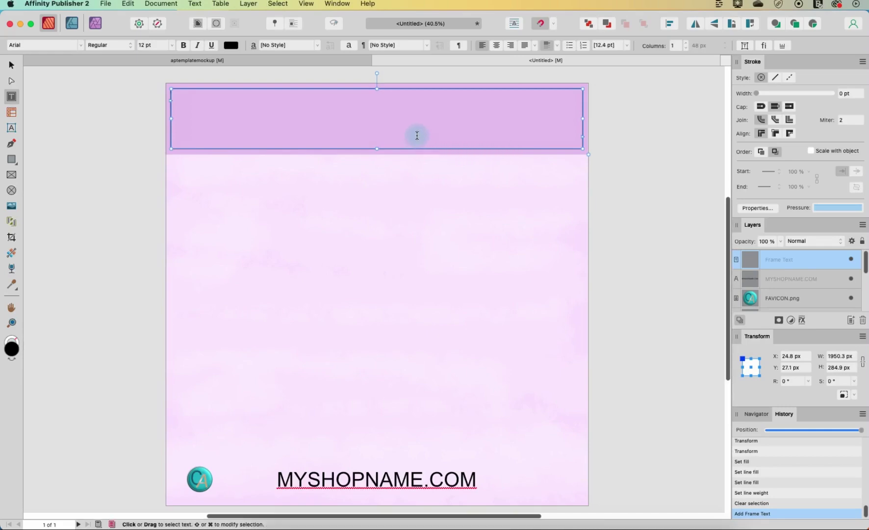
pyautogui.write('Balna')
pyautogui.press('BackSpace')
pyautogui.press('BackSpace')
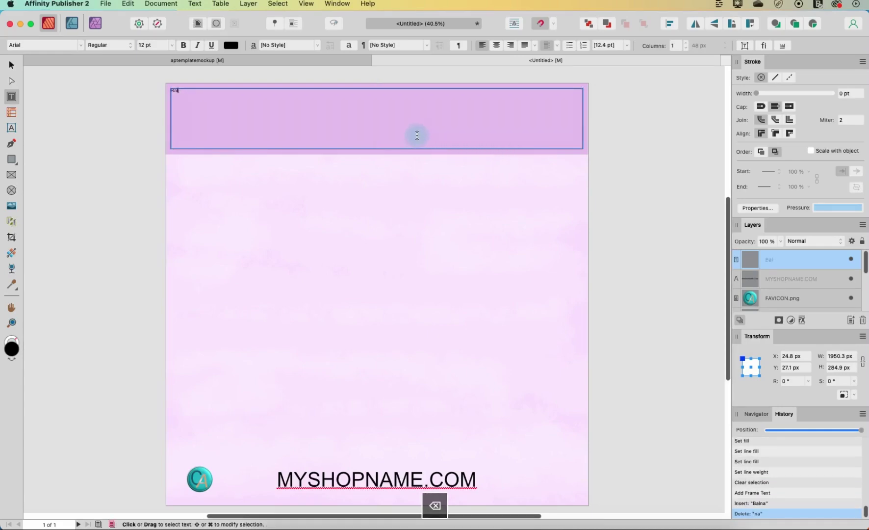
pyautogui.write('anced Life Printables')
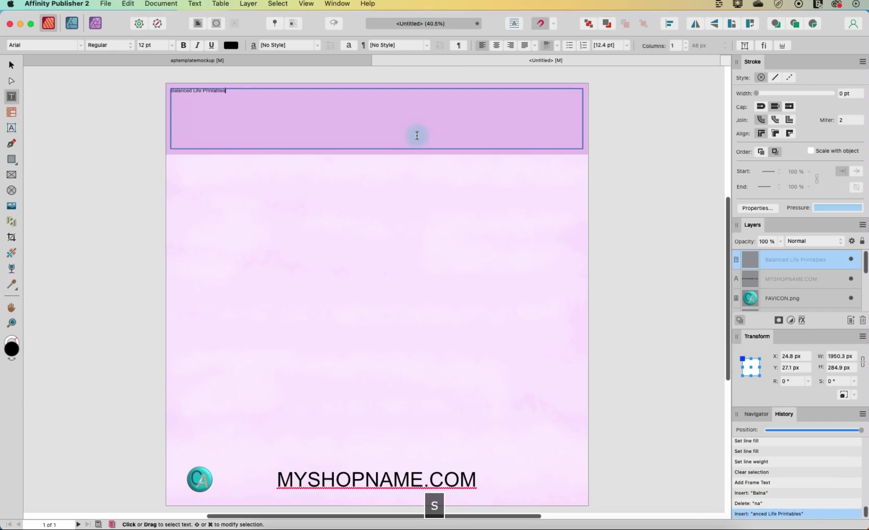
pyautogui.moveTo(235, 92); pyautogui.dragTo(172, 93)
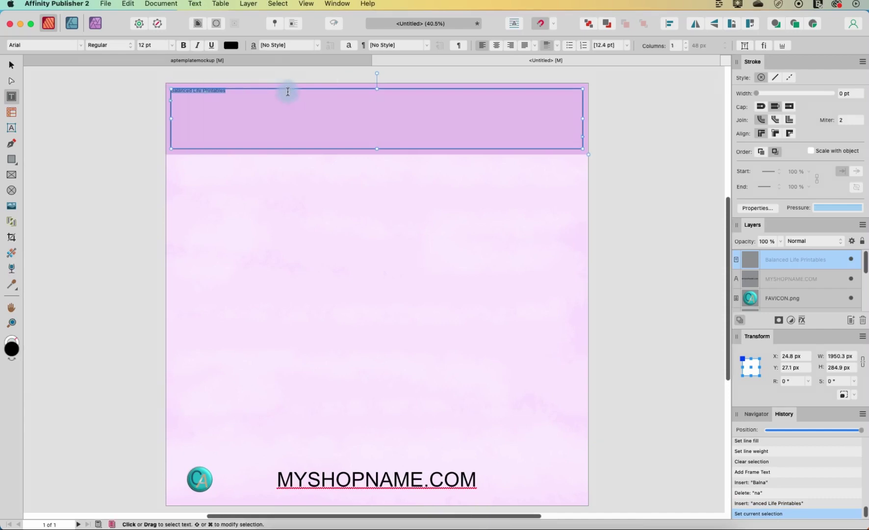
# Centre the header text horizontally and vertically within its frame.
pyautogui.click(497, 47)
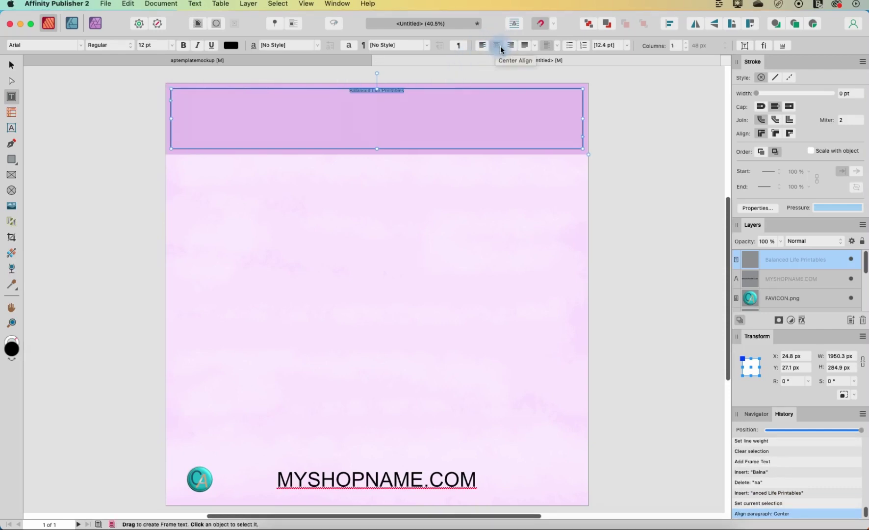
pyautogui.click(535, 46)
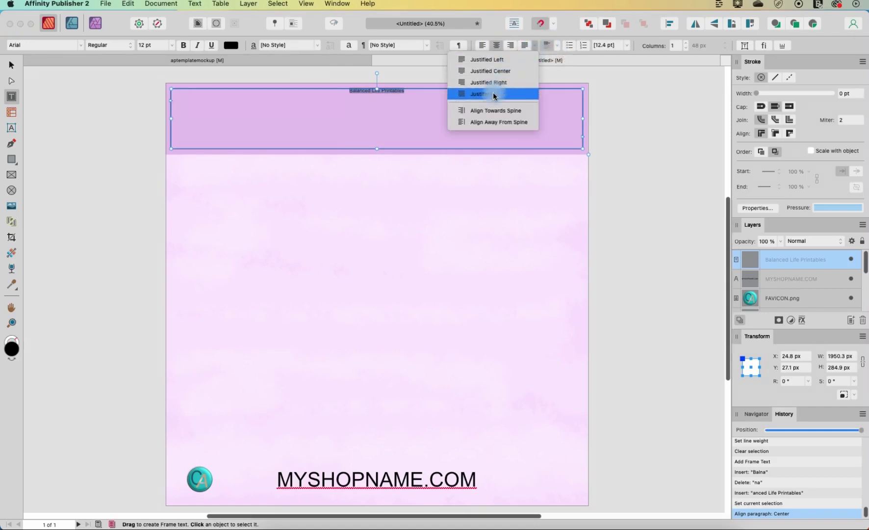
pyautogui.click(480, 72)
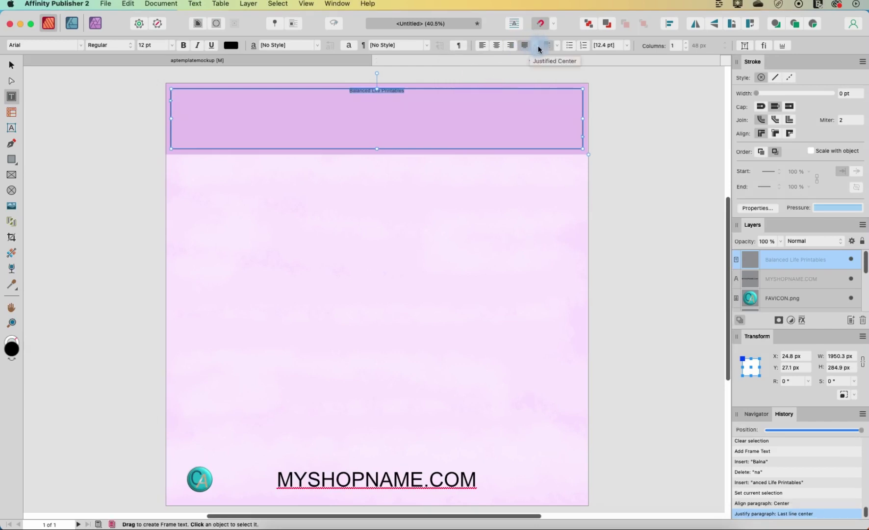
pyautogui.click(557, 45)
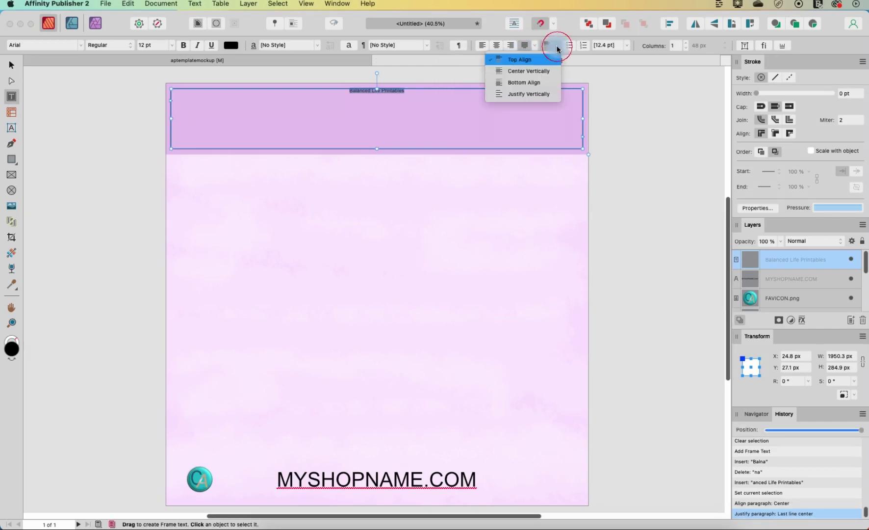
pyautogui.click(536, 72)
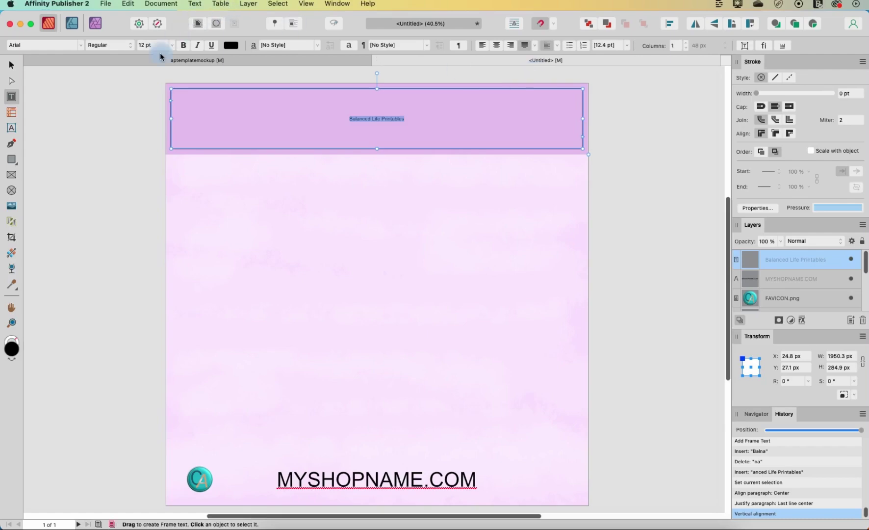
# Set the header font to brillia Free Demo at 64 pt.
pyautogui.click(81, 45)
pyautogui.click(122, 239)
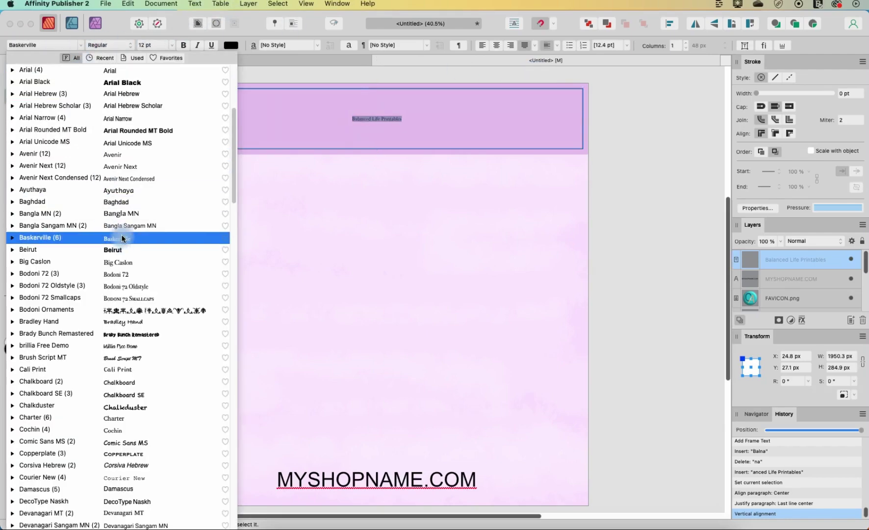
pyautogui.click(159, 366)
pyautogui.click(149, 346)
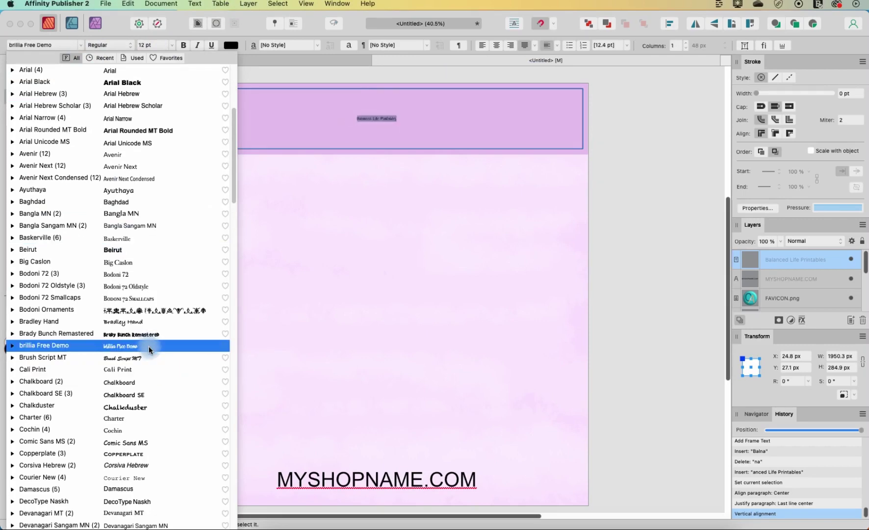
pyautogui.click(150, 347)
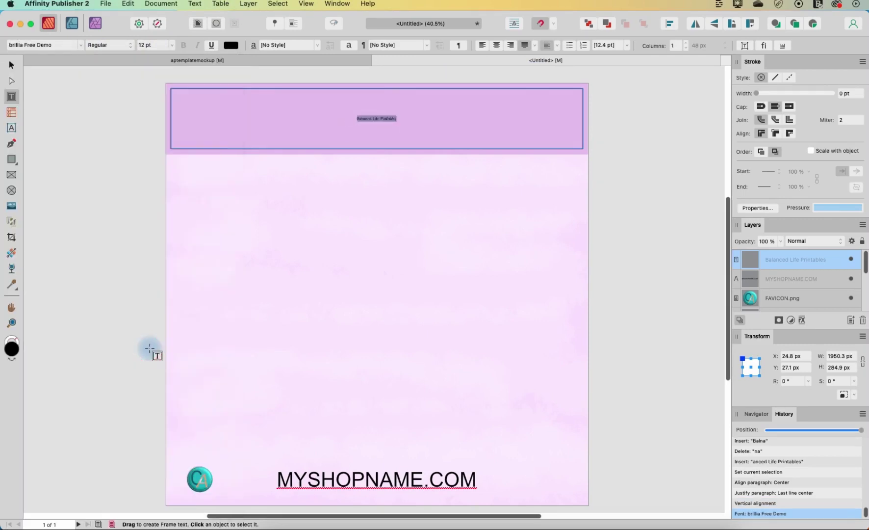
pyautogui.click(172, 45)
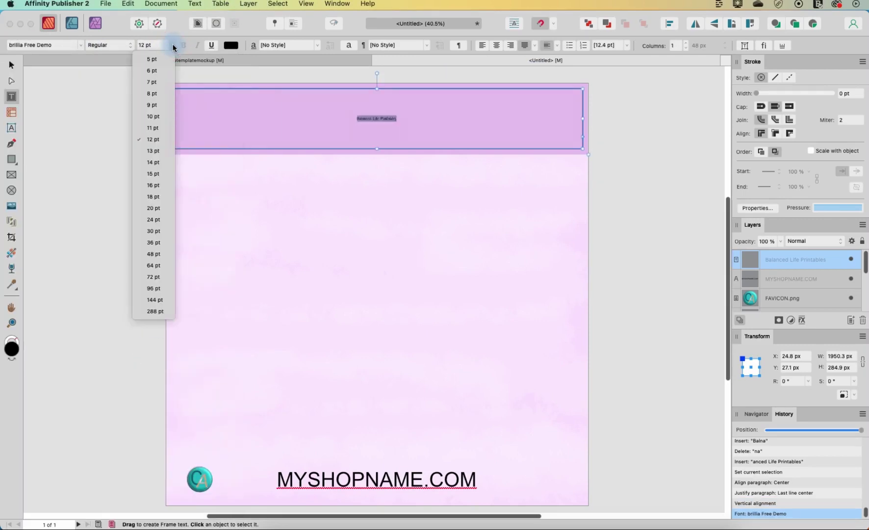
pyautogui.click(153, 269)
pyautogui.click(121, 239)
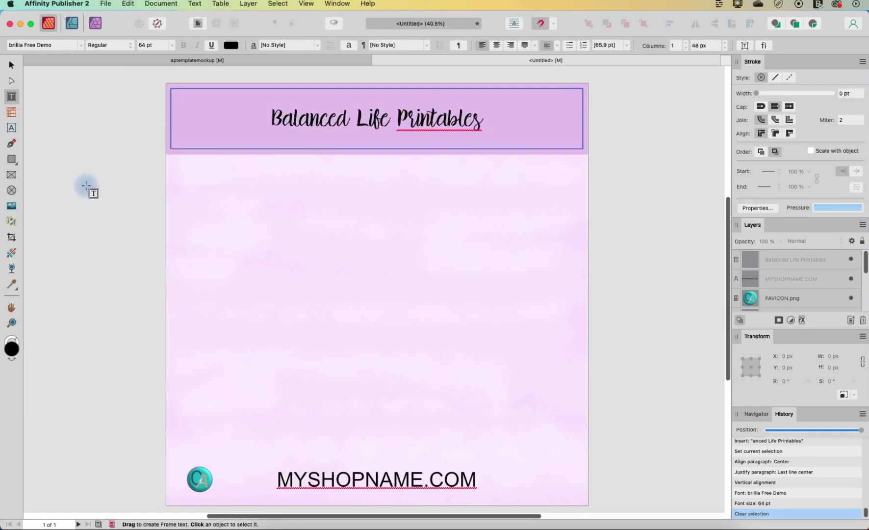
pyautogui.click(15, 175)
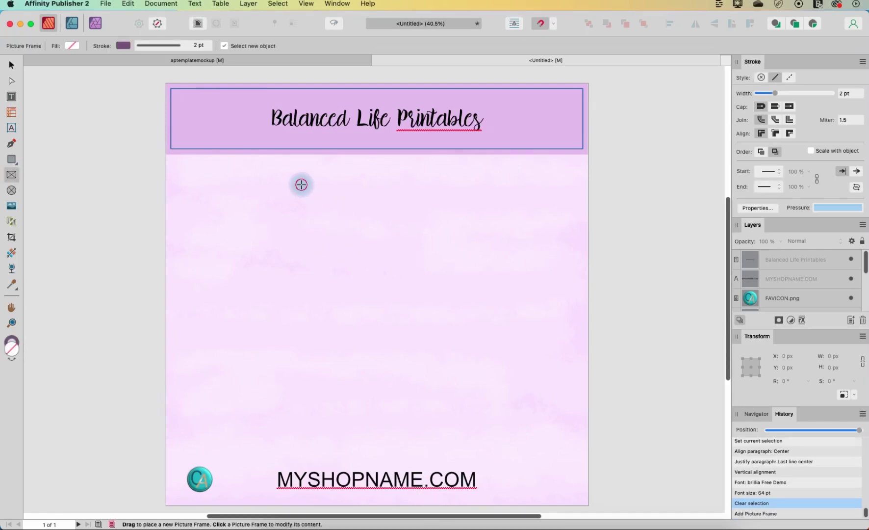
# Draw a row of three portrait picture frames with the Picture Frame Rectangle tool.
pyautogui.moveTo(301, 185); pyautogui.dragTo(455, 387)
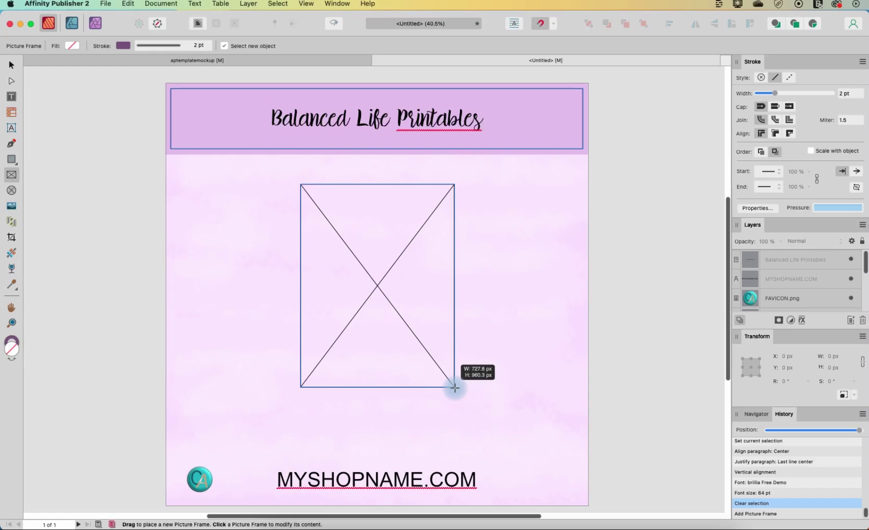
pyautogui.press('Right')
pyautogui.press('Right')
pyautogui.moveTo(455, 387); pyautogui.dragTo(455, 387)
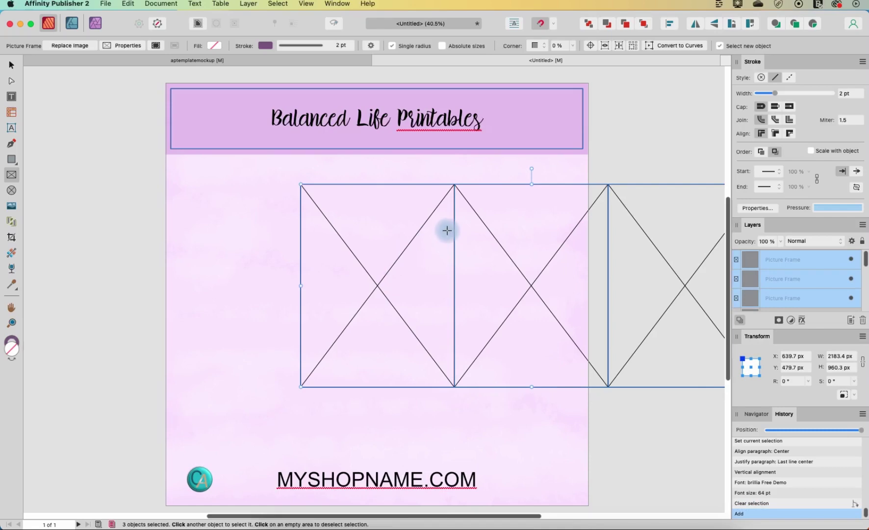
# Move the middle and right frames left and down so all three overlap mid-page.
pyautogui.click(11, 64)
pyautogui.click(518, 265)
pyautogui.moveTo(518, 264); pyautogui.dragTo(262, 292)
pyautogui.click(690, 292)
pyautogui.moveTo(690, 293); pyautogui.dragTo(493, 319)
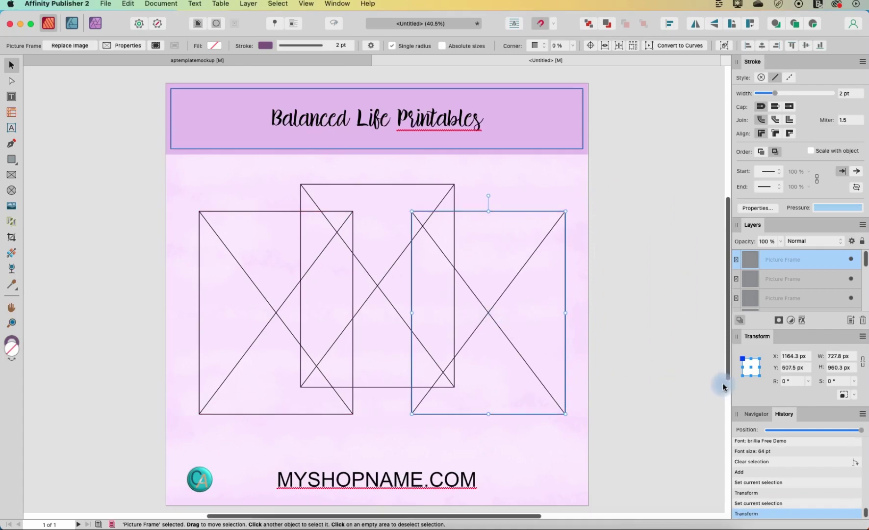
# Float the Transform panel and rotate the right picture frame to -15°.
pyautogui.moveTo(756, 336); pyautogui.dragTo(627, 230)
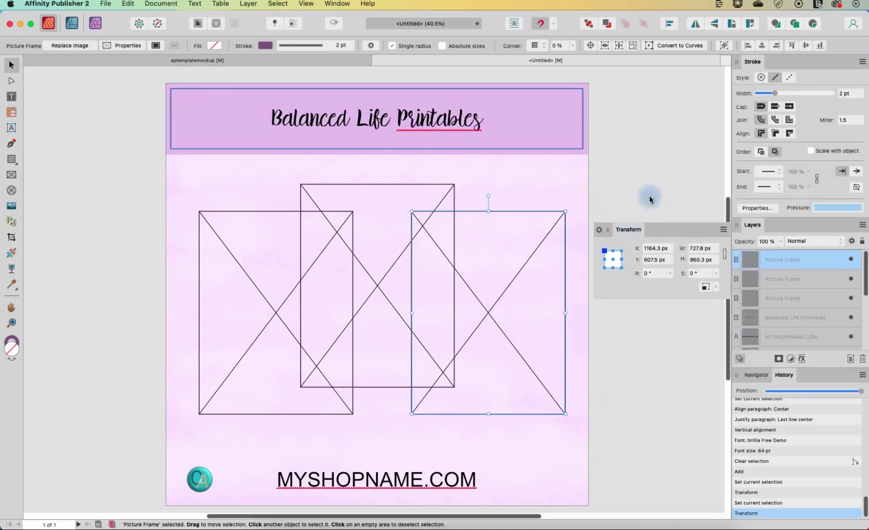
pyautogui.click(337, 4)
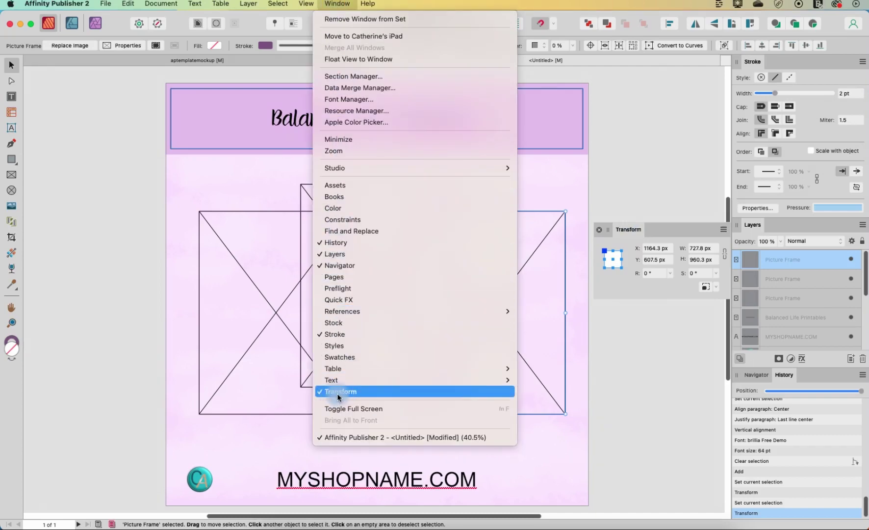
pyautogui.click(633, 376)
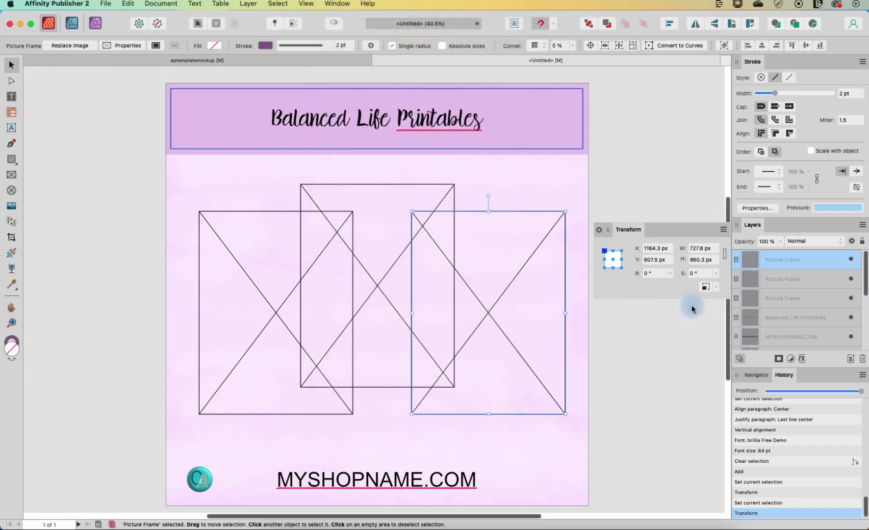
pyautogui.click(654, 273)
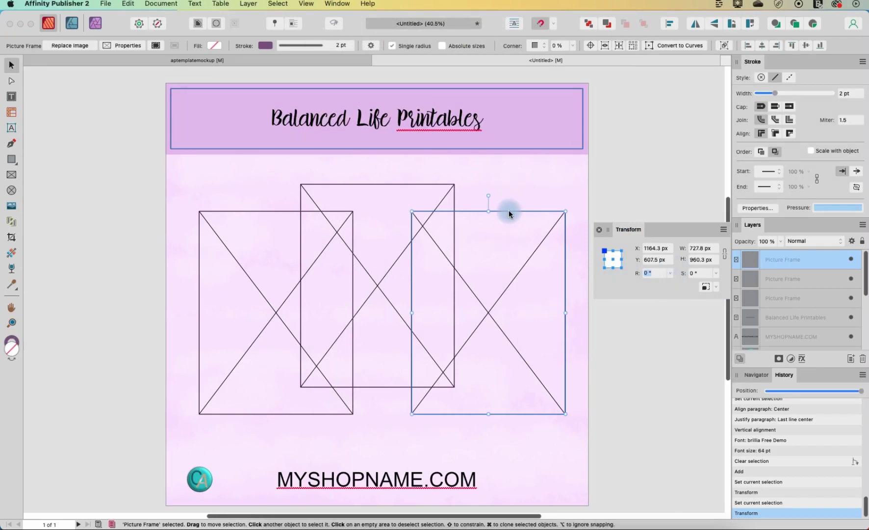
pyautogui.write('-15')
pyautogui.press('Return')
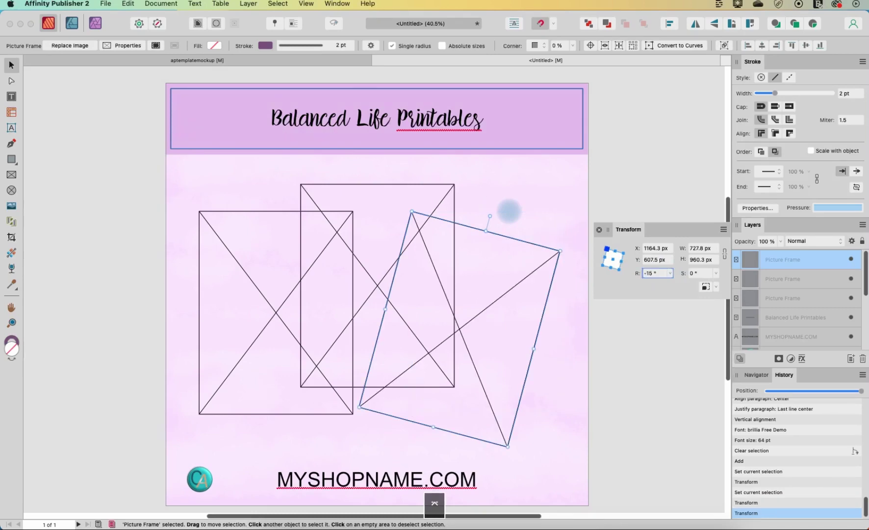
# Rotate the left picture frame to 15°, then add the right frame to the selection.
pyautogui.click(257, 212)
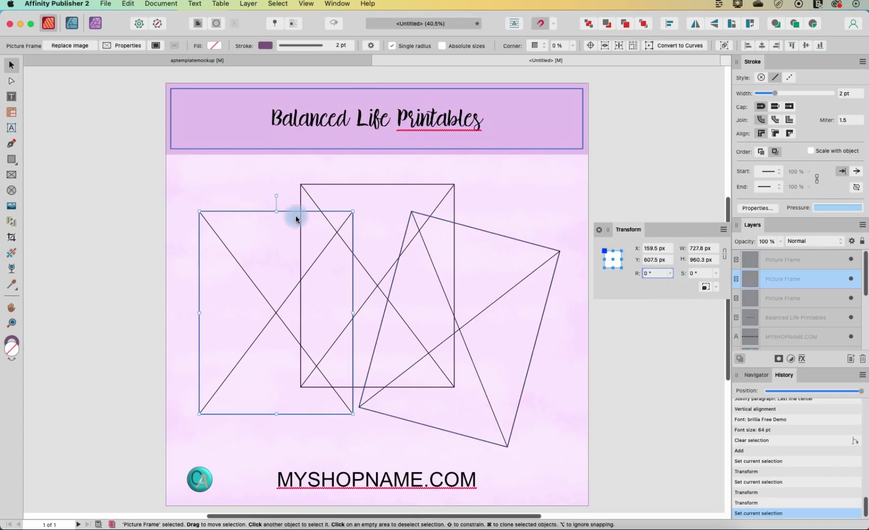
pyautogui.click(647, 273)
pyautogui.write('1')
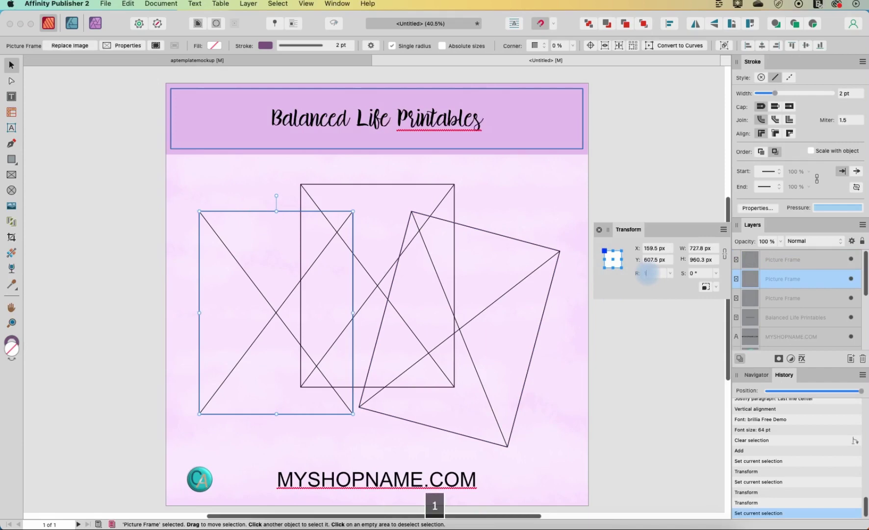
pyautogui.write('5')
pyautogui.press('Return')
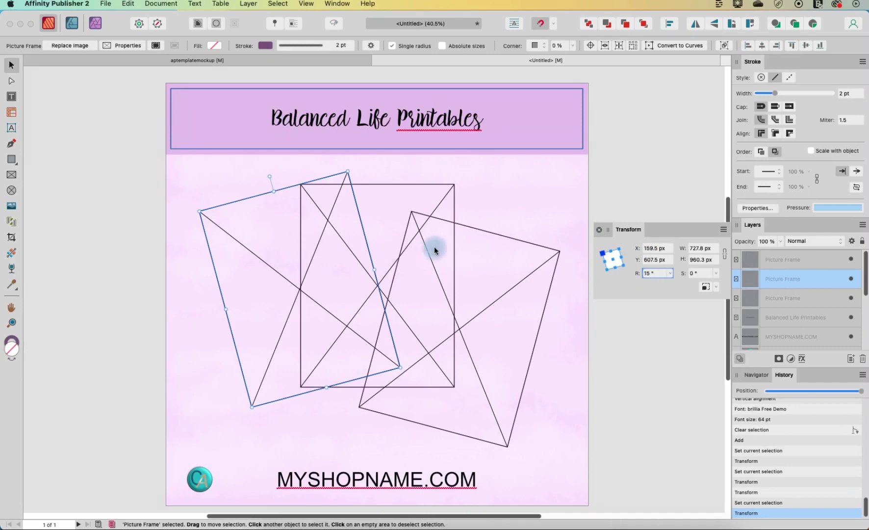
pyautogui.keyDown('shift'); pyautogui.click(505, 233); pyautogui.keyUp('shift')
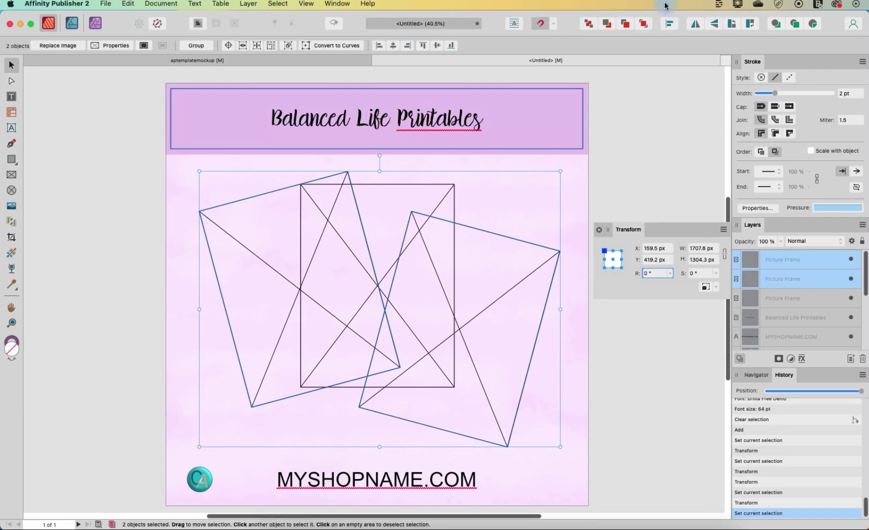
# Align the bottom edges of the two tilted side frames.
pyautogui.click(670, 23)
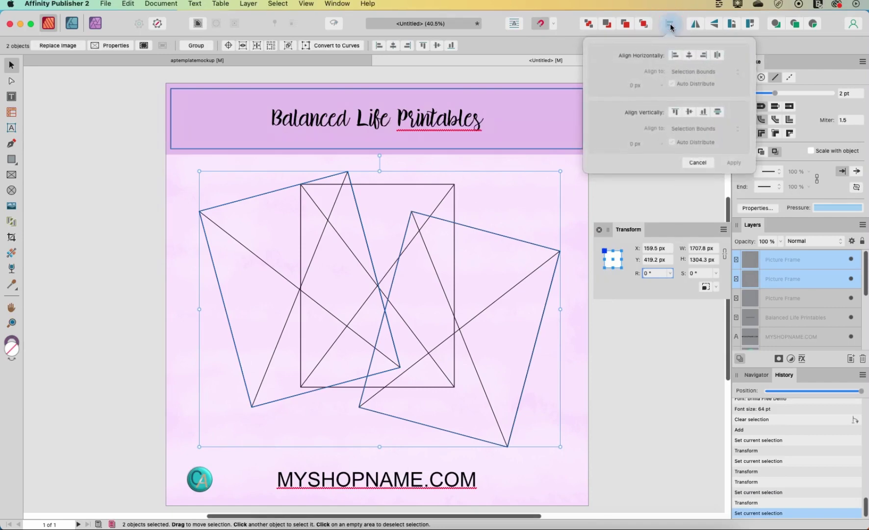
pyautogui.click(704, 113)
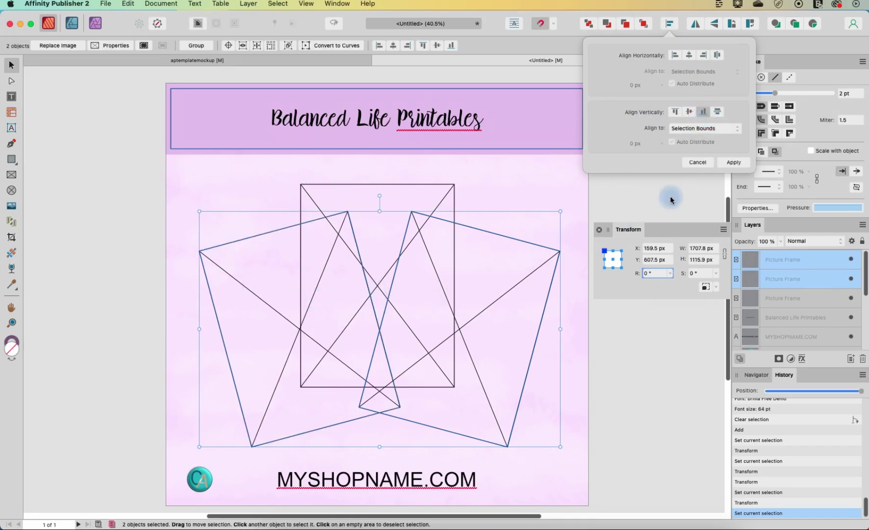
pyautogui.click(732, 163)
pyautogui.click(640, 184)
# Space all three picture frames evenly horizontally.
pyautogui.moveTo(134, 164); pyautogui.dragTo(625, 461)
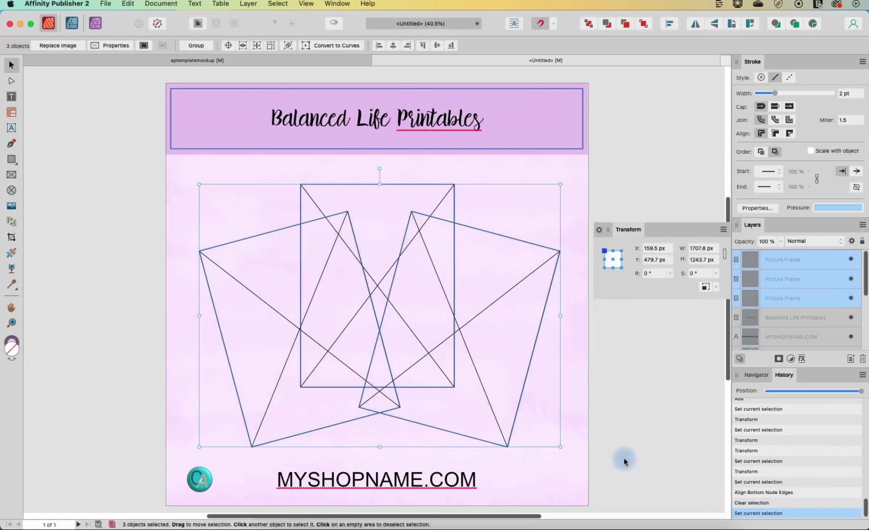
pyautogui.click(670, 29)
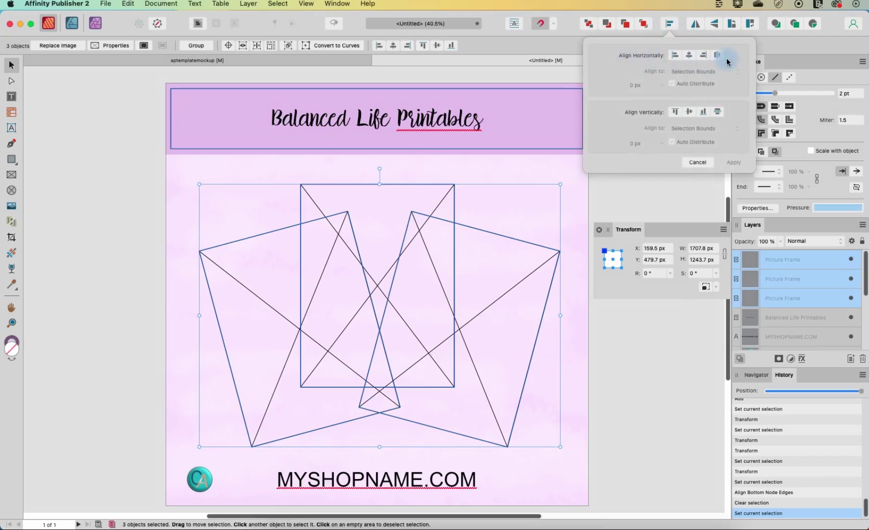
pyautogui.click(718, 56)
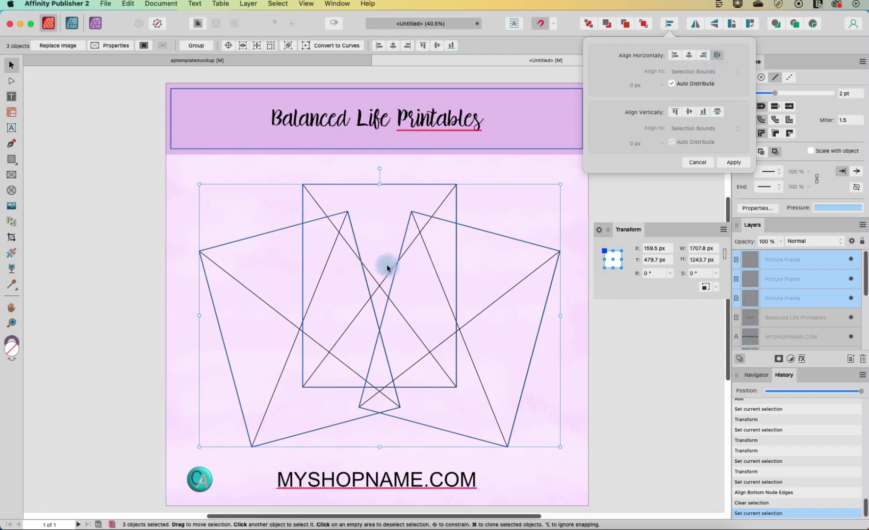
pyautogui.click(621, 355)
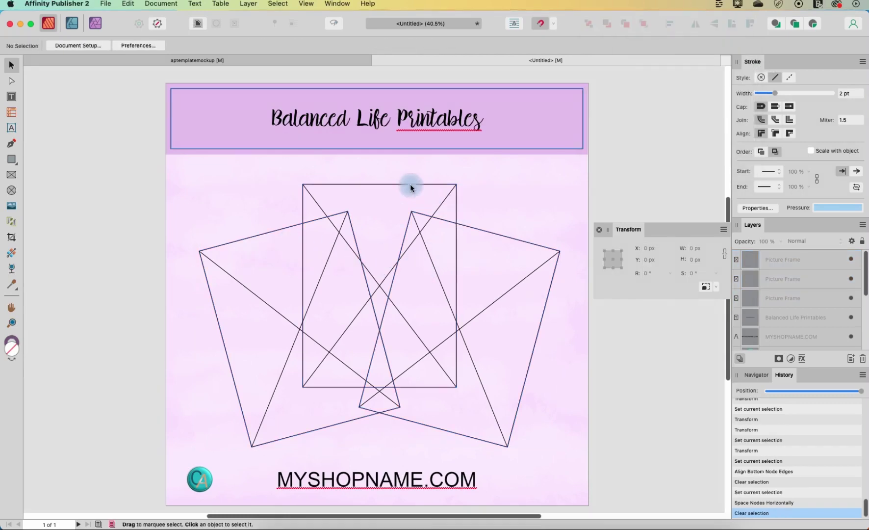
# Bring the upright centre picture frame to the front of the tilted frames.
pyautogui.click(378, 185)
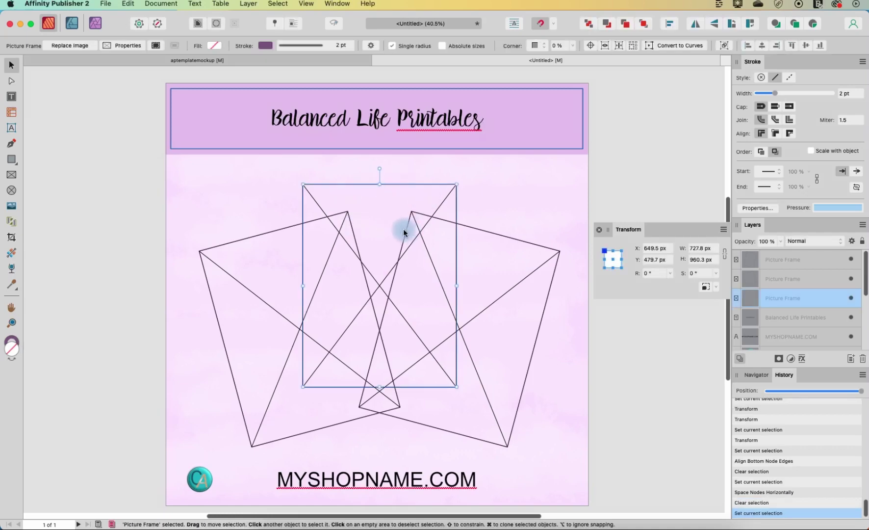
pyautogui.click(644, 27)
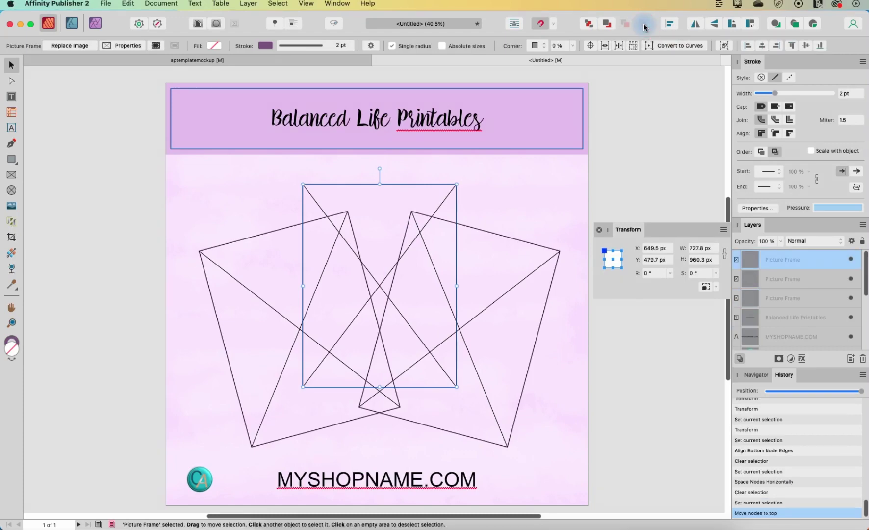
pyautogui.click(630, 157)
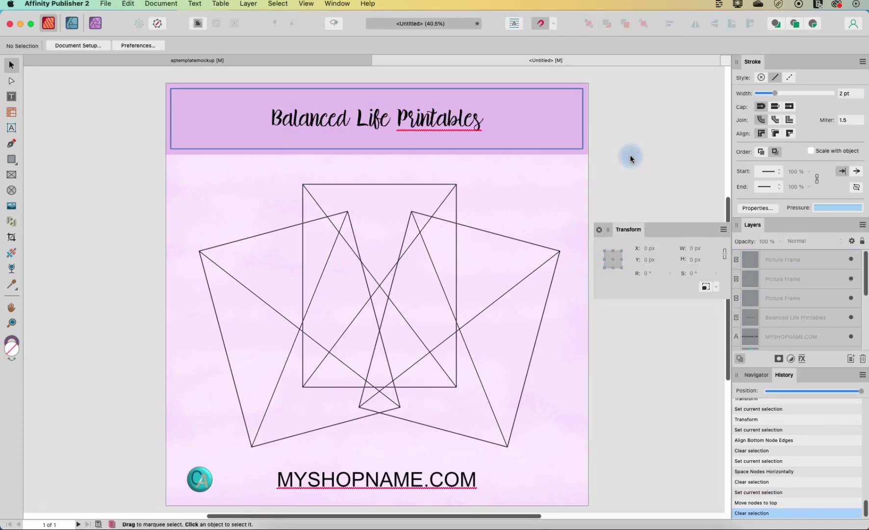
pyautogui.click(385, 190)
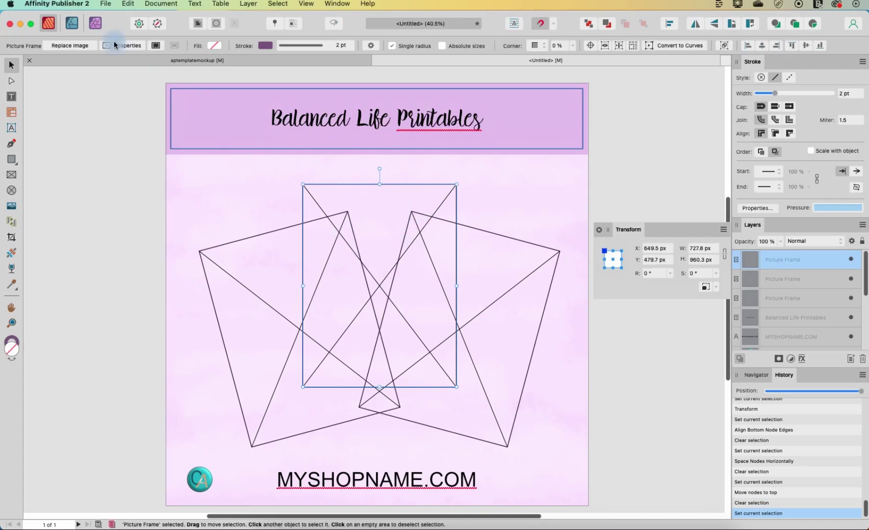
# Place worklife_bullet_7, 8 and 10.jpg from Downloads into the centre, left and right frames.
pyautogui.click(105, 4)
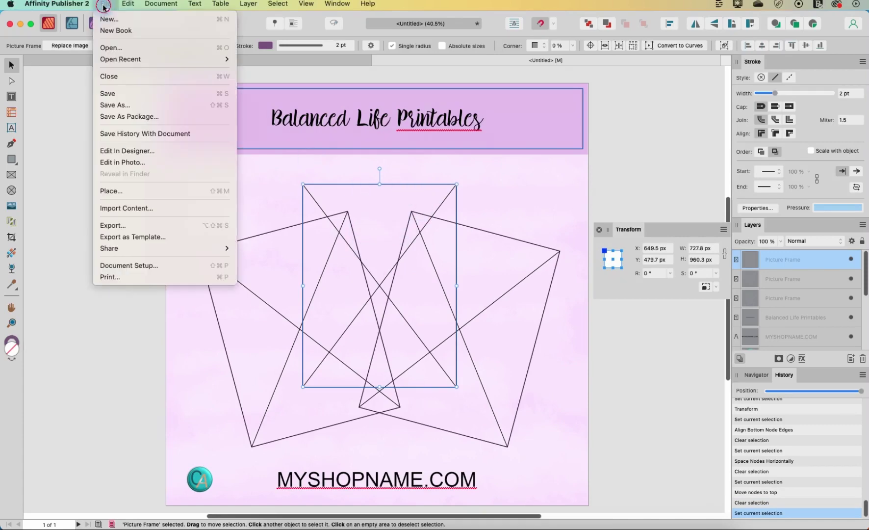
pyautogui.click(111, 190)
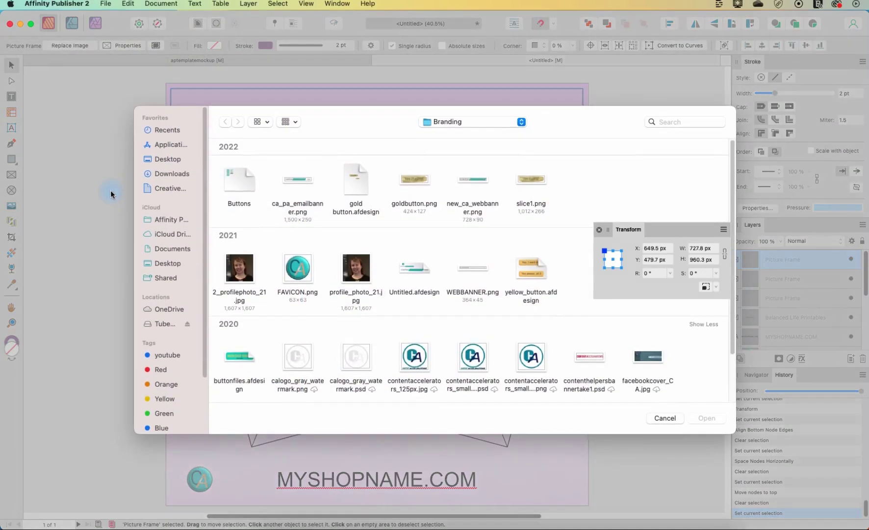
pyautogui.click(170, 173)
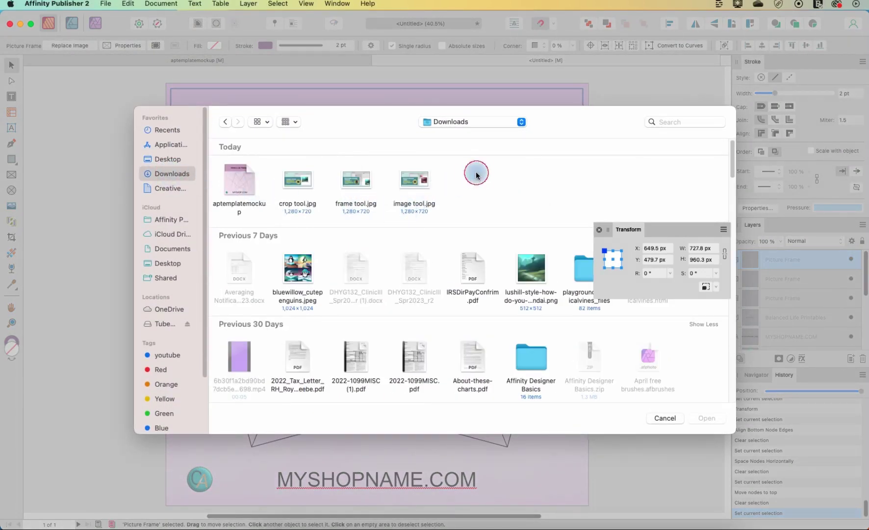
pyautogui.moveTo(658, 232); pyautogui.dragTo(777, 225)
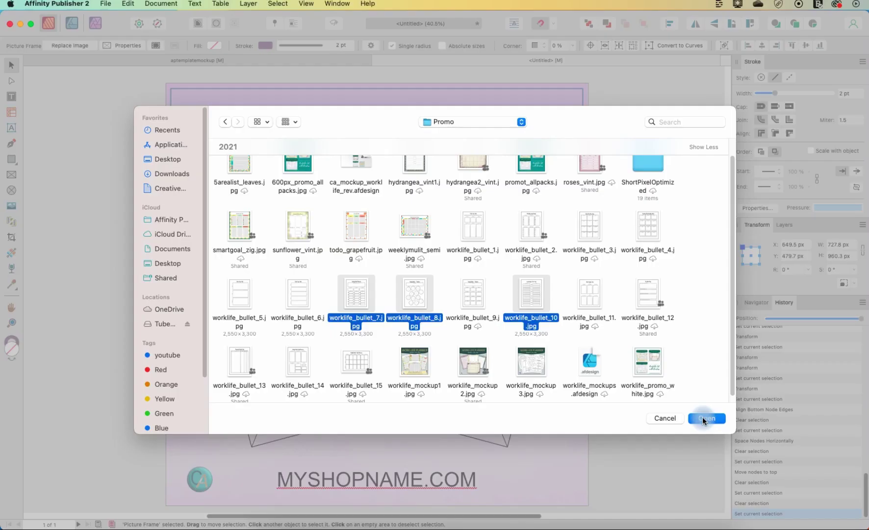
pyautogui.click(705, 419)
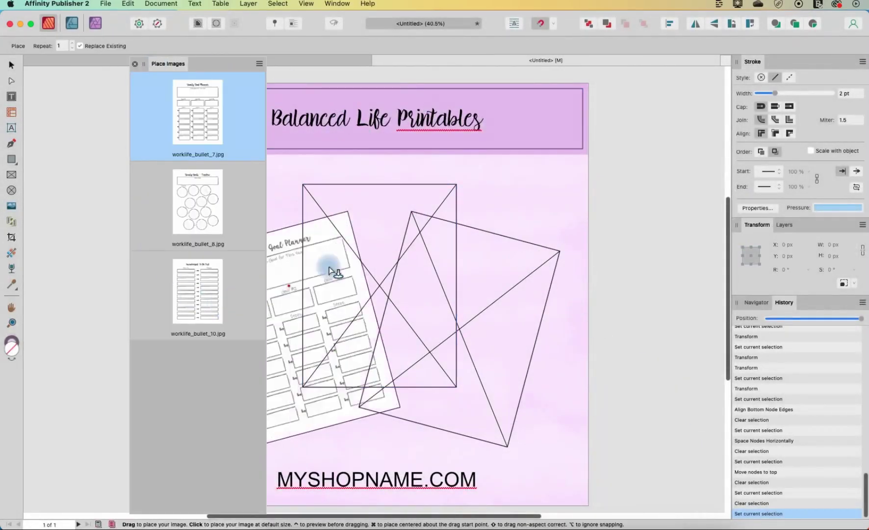
pyautogui.click(339, 265)
pyautogui.click(288, 258)
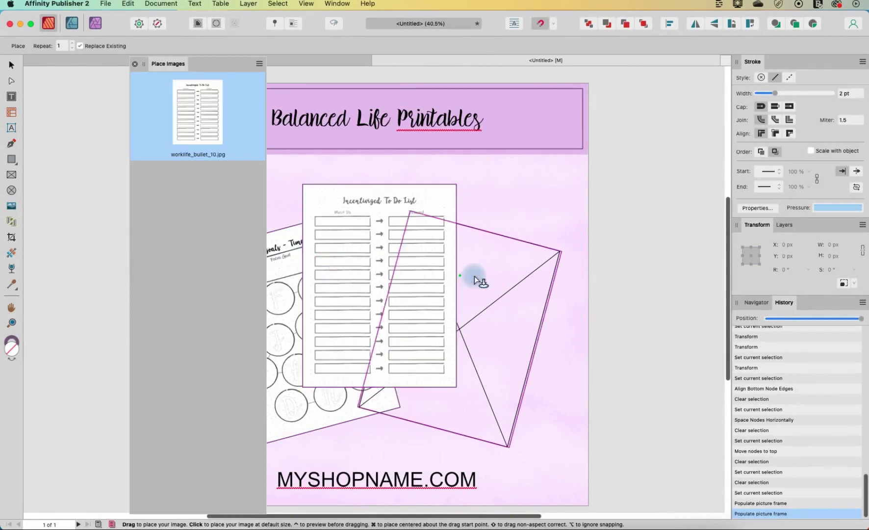
pyautogui.click(478, 275)
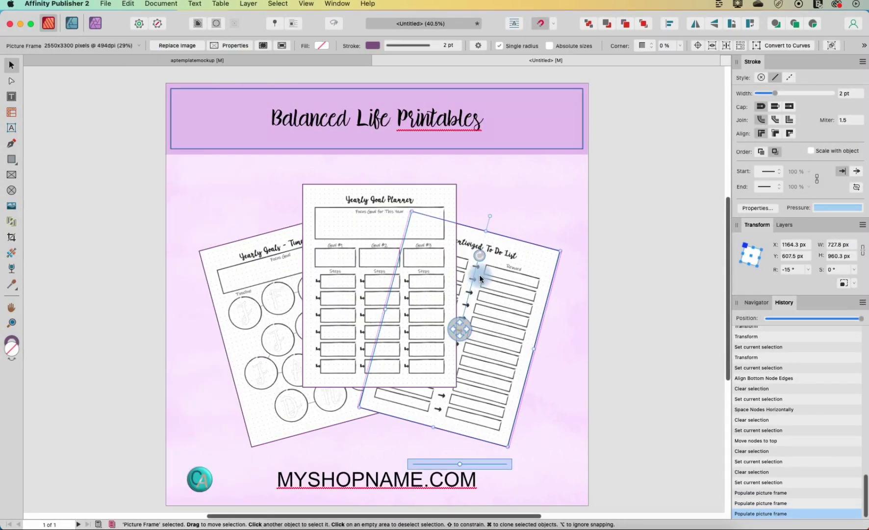
pyautogui.click(670, 324)
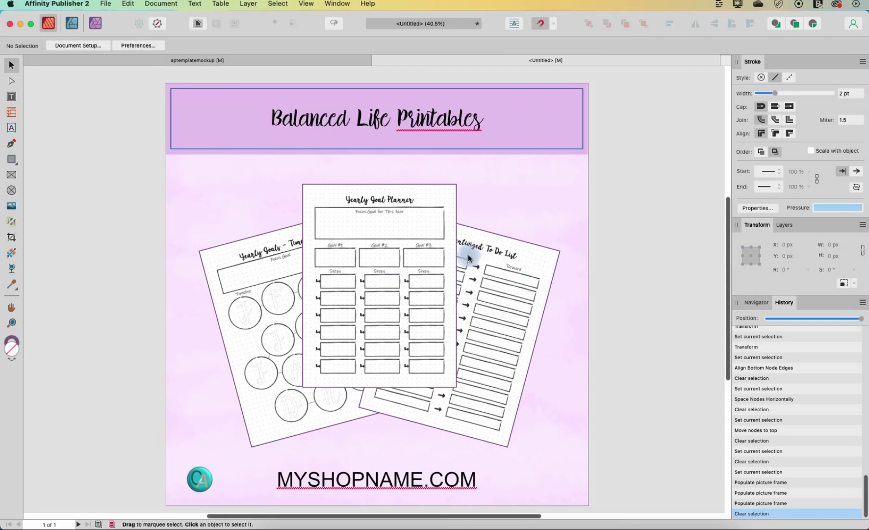
# Set the stroke to None on the centre, right and left planner frames.
pyautogui.click(399, 222)
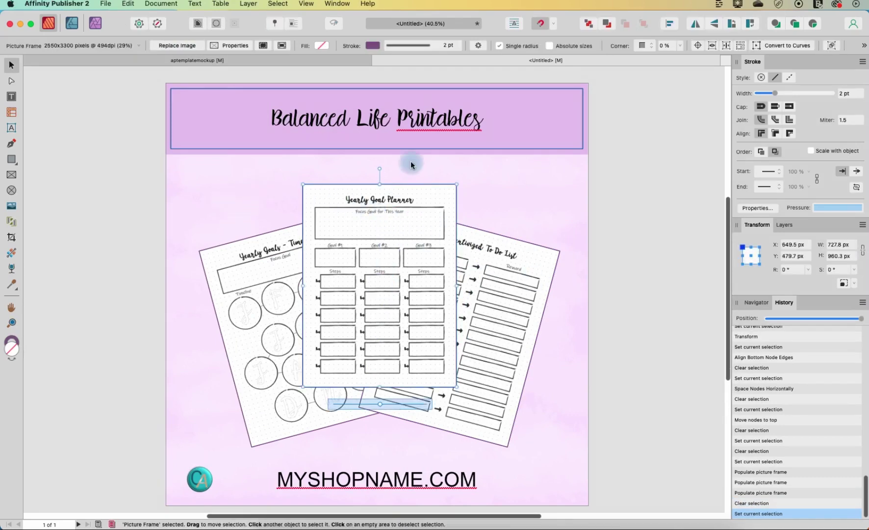
pyautogui.click(371, 45)
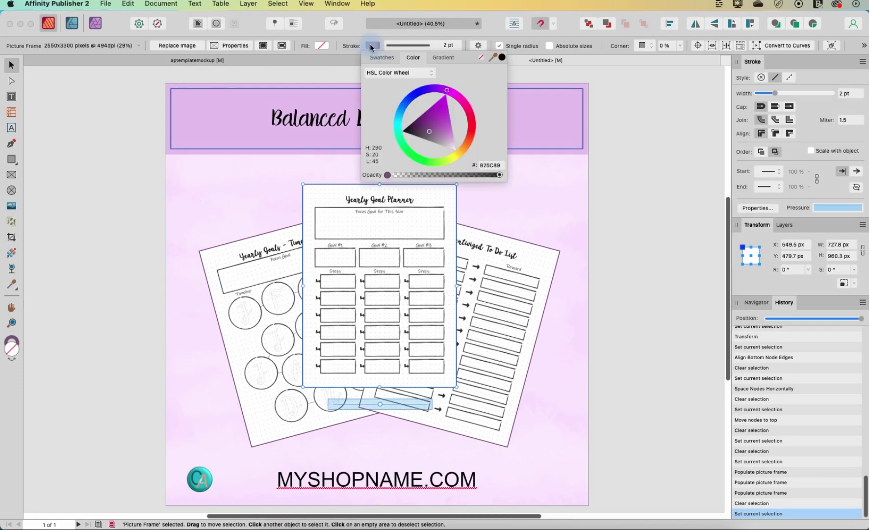
pyautogui.click(481, 57)
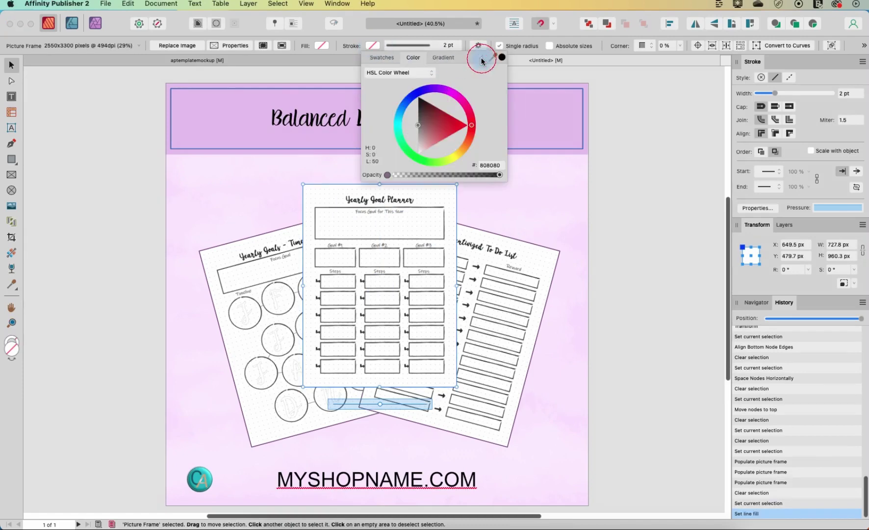
pyautogui.click(519, 247)
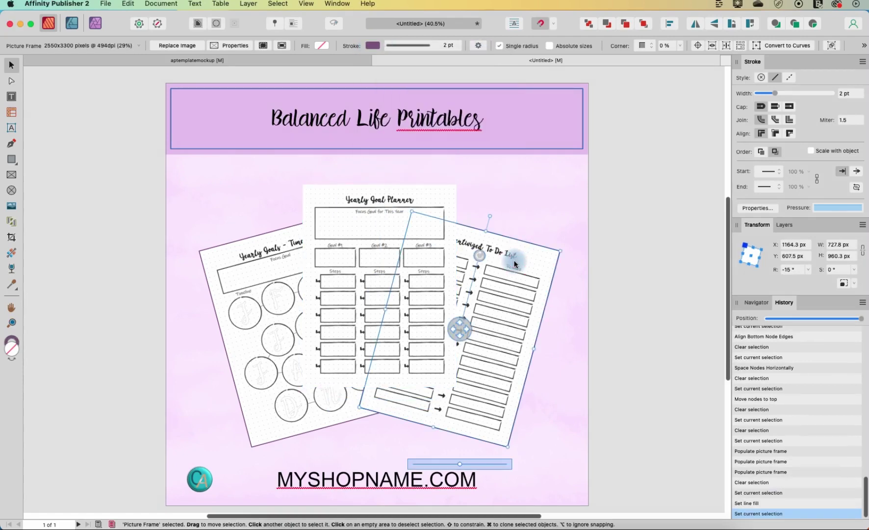
pyautogui.click(371, 46)
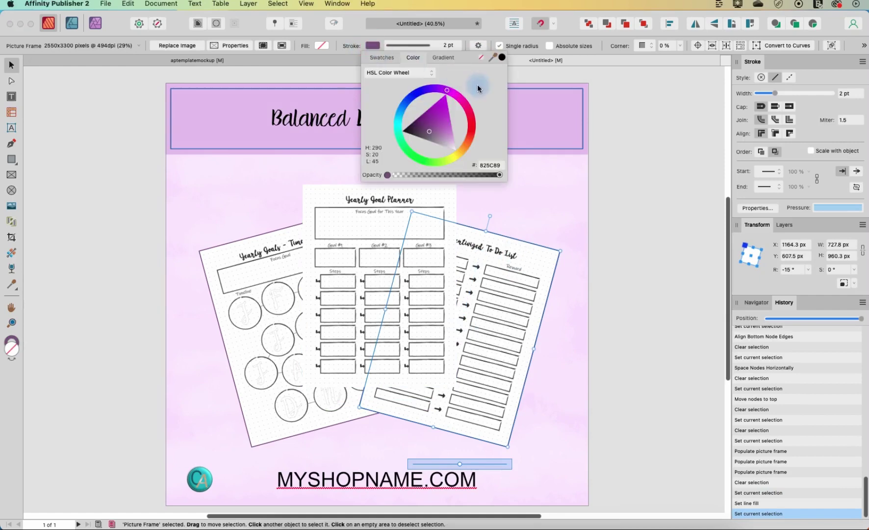
pyautogui.click(480, 57)
pyautogui.click(250, 309)
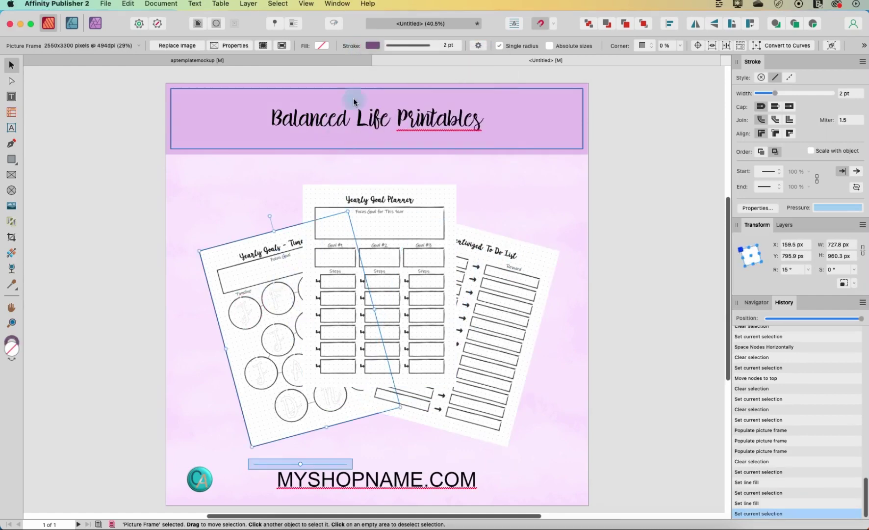
pyautogui.click(373, 46)
pyautogui.click(480, 58)
pyautogui.click(632, 199)
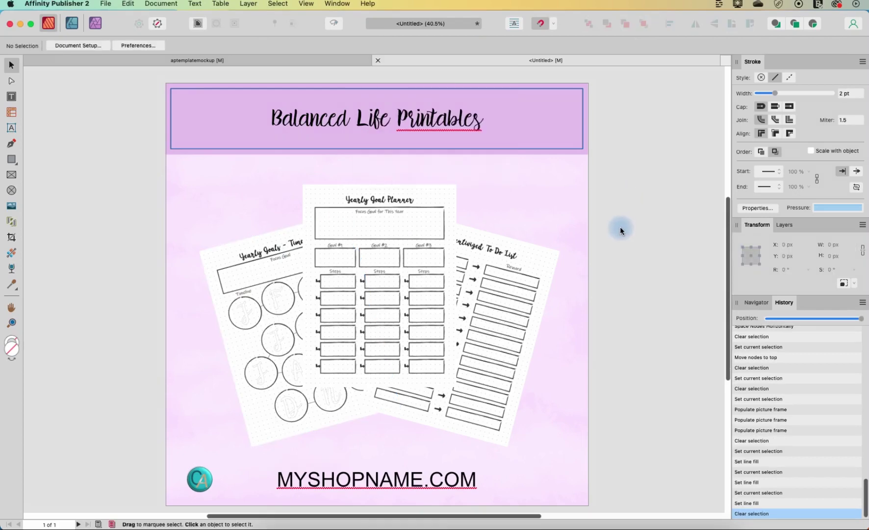
# Save the document as aptemplatemockup in Downloads, replacing the existing file.
pyautogui.click(106, 4)
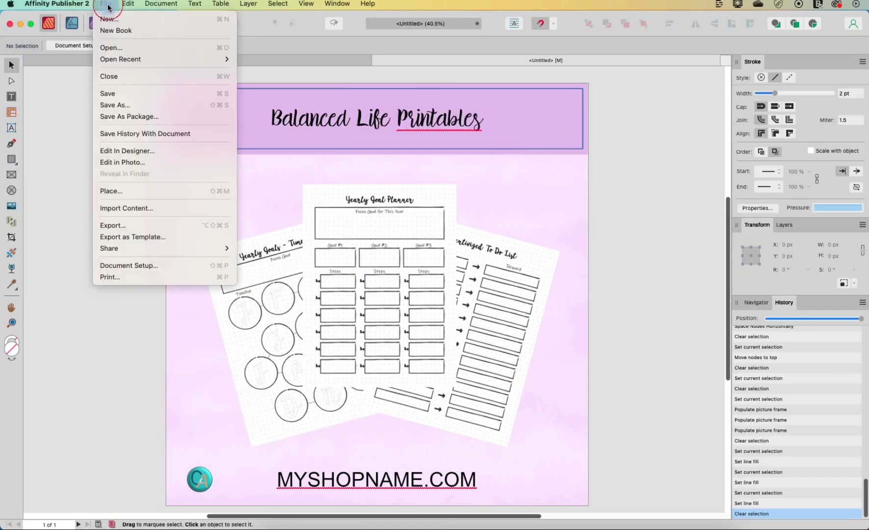
pyautogui.click(112, 93)
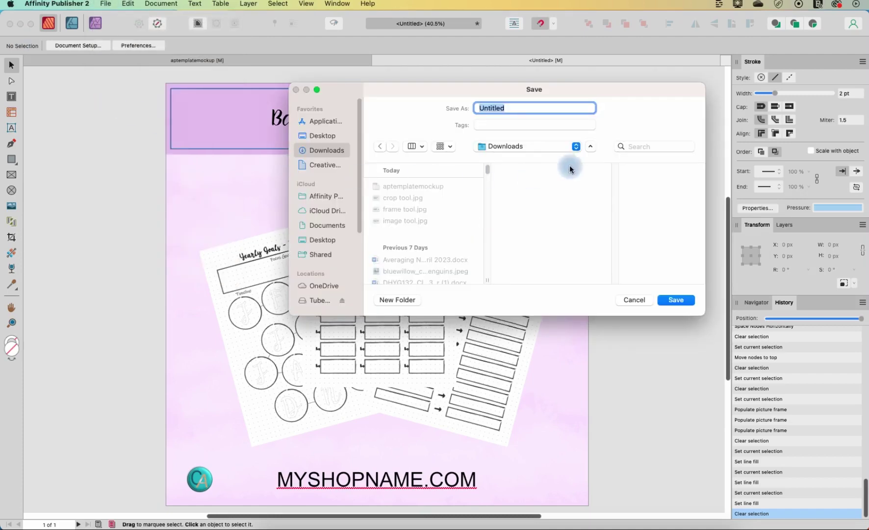
pyautogui.click(421, 189)
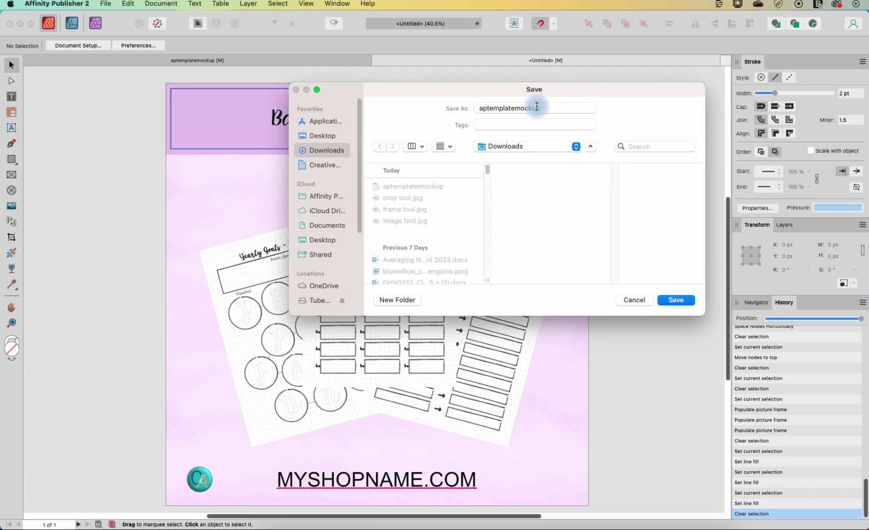
pyautogui.click(674, 300)
pyautogui.click(528, 259)
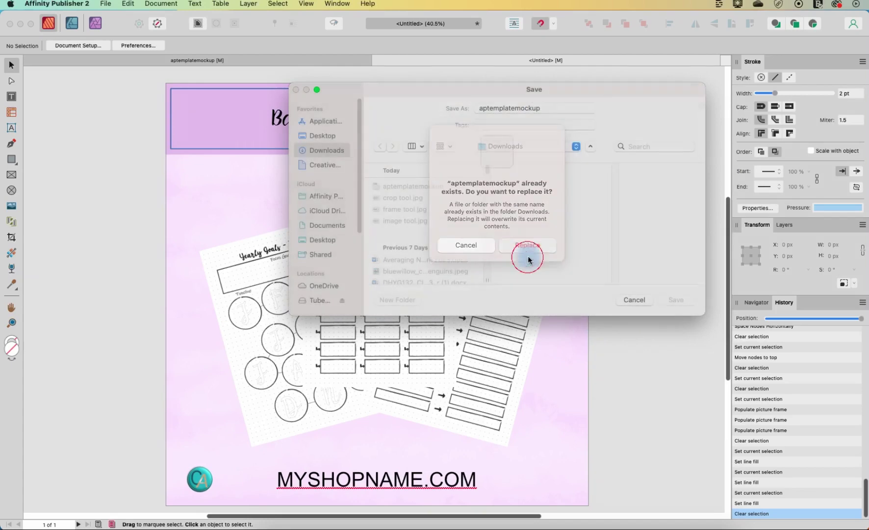
pyautogui.click(499, 216)
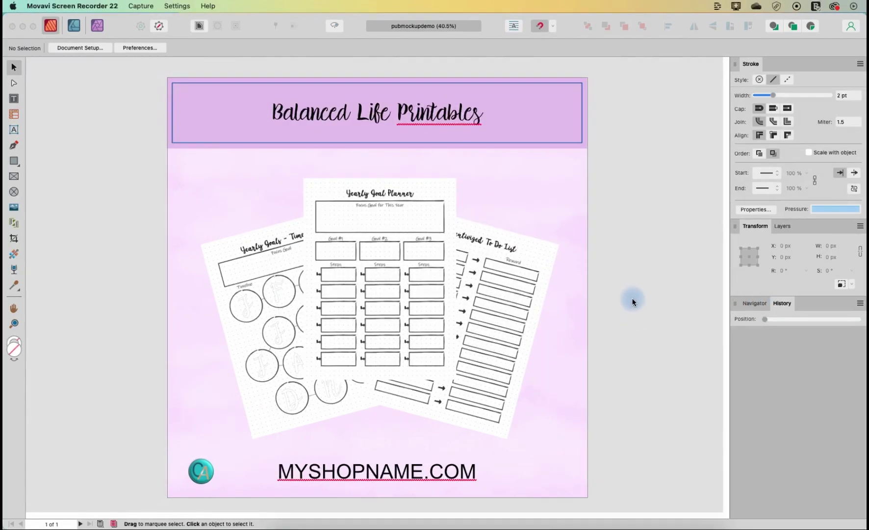
# Bring Affinity Publisher back to the front and show the Pages panel.
pyautogui.click(111, 170)
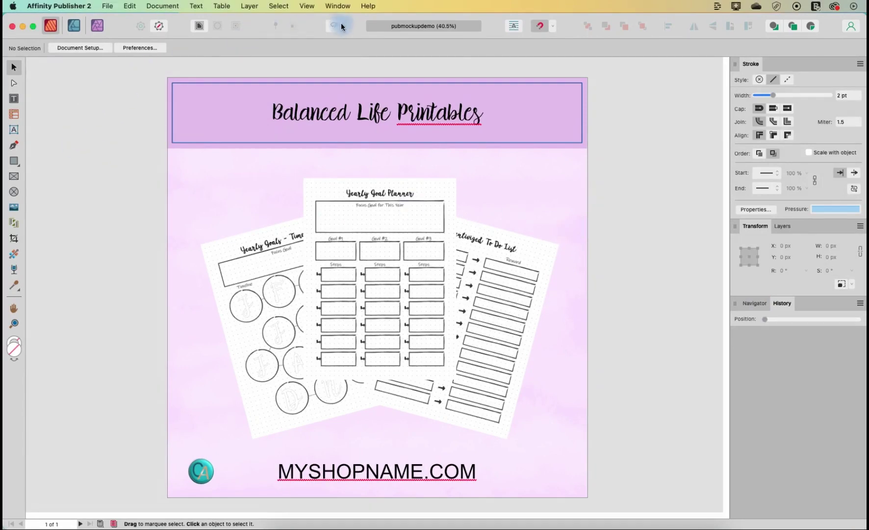
pyautogui.click(336, 6)
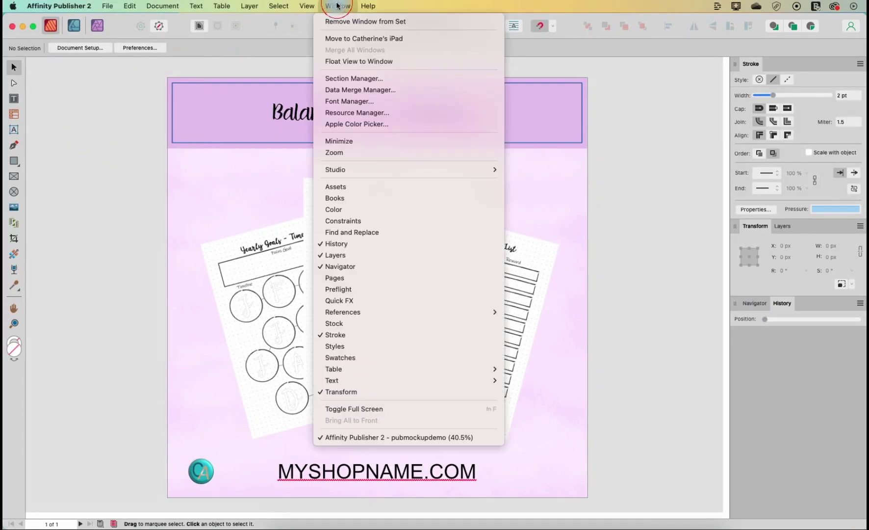
pyautogui.click(340, 275)
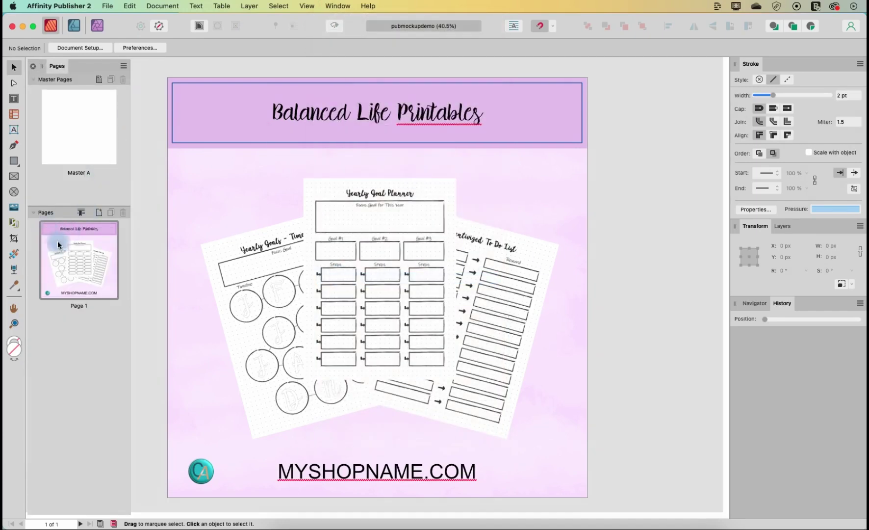
# Duplicate Page 1 from its thumbnail's context menu to create Page 2.
pyautogui.click(58, 241)
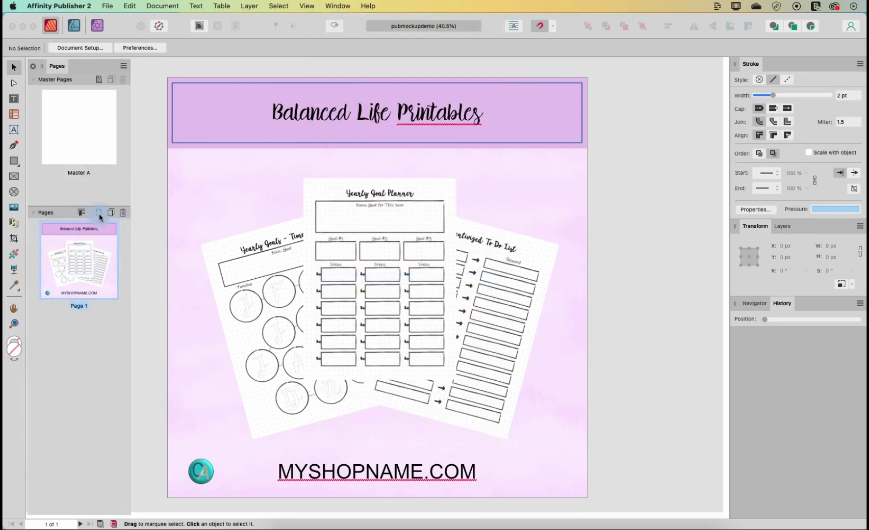
pyautogui.rightClick(85, 233)
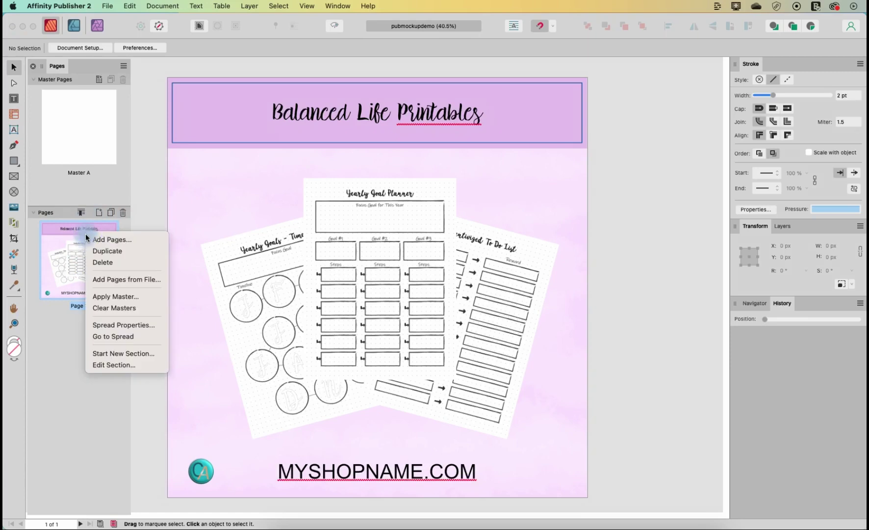
pyautogui.click(94, 249)
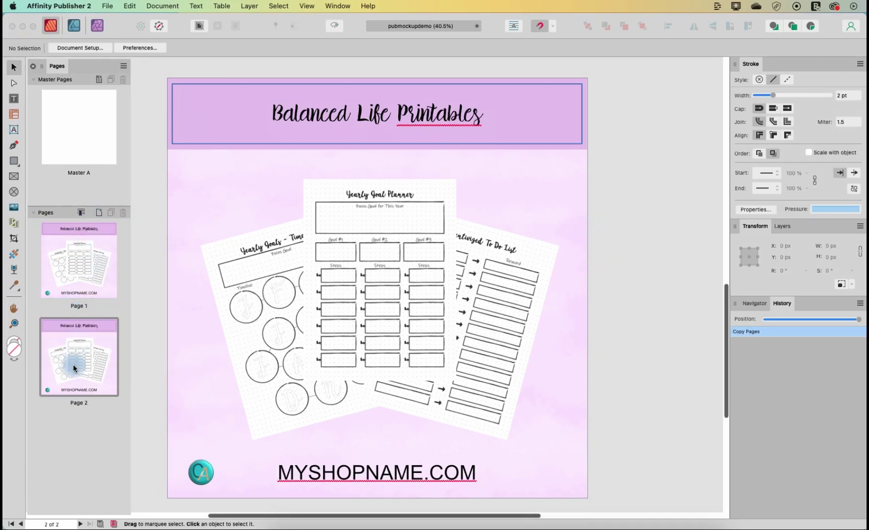
pyautogui.click(74, 364)
pyautogui.click(304, 317)
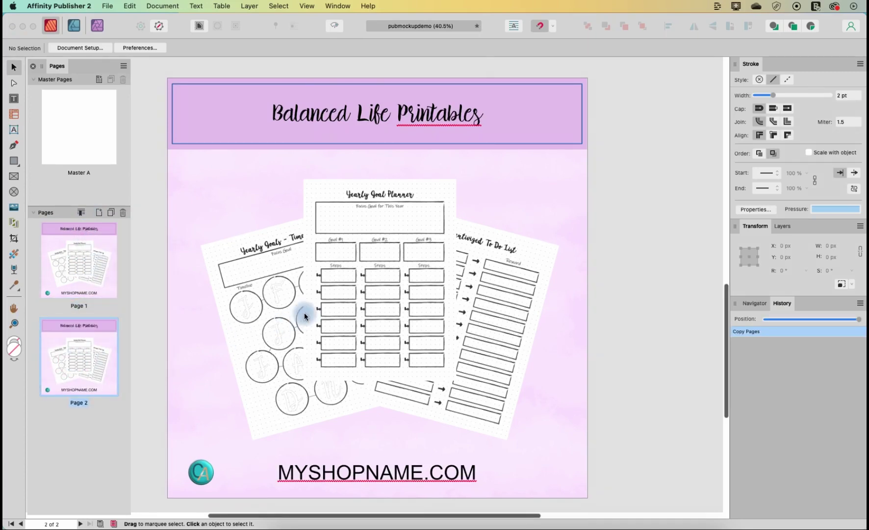
pyautogui.click(284, 218)
# Replace the centre Yearly Goal Planner image on Page 2 with Pin.jpg from Downloads.
pyautogui.click(349, 141)
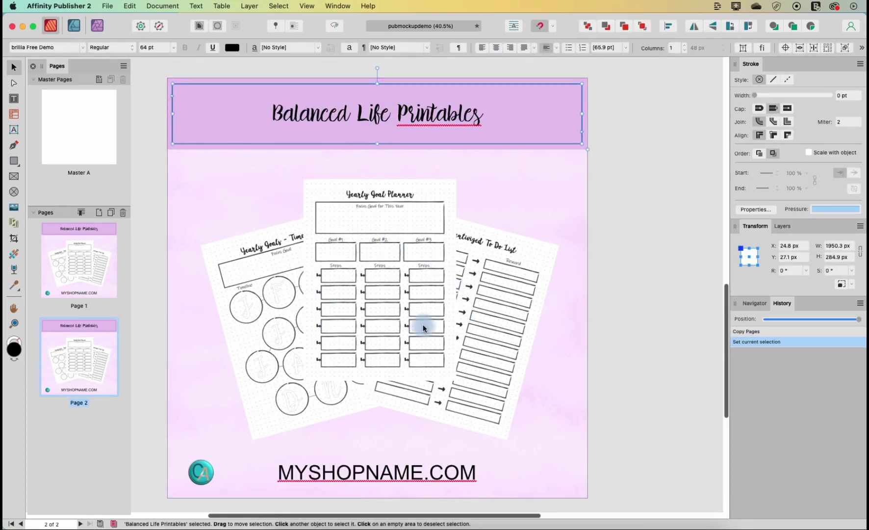
pyautogui.click(375, 250)
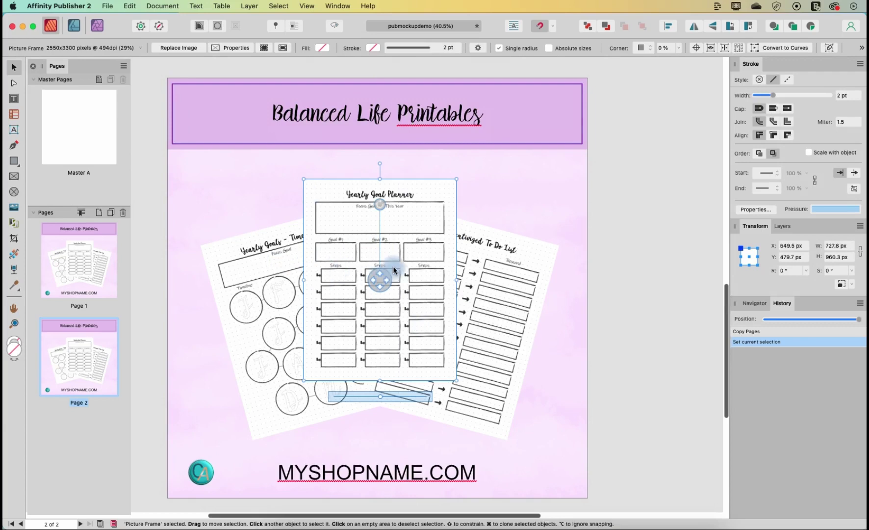
pyautogui.click(174, 49)
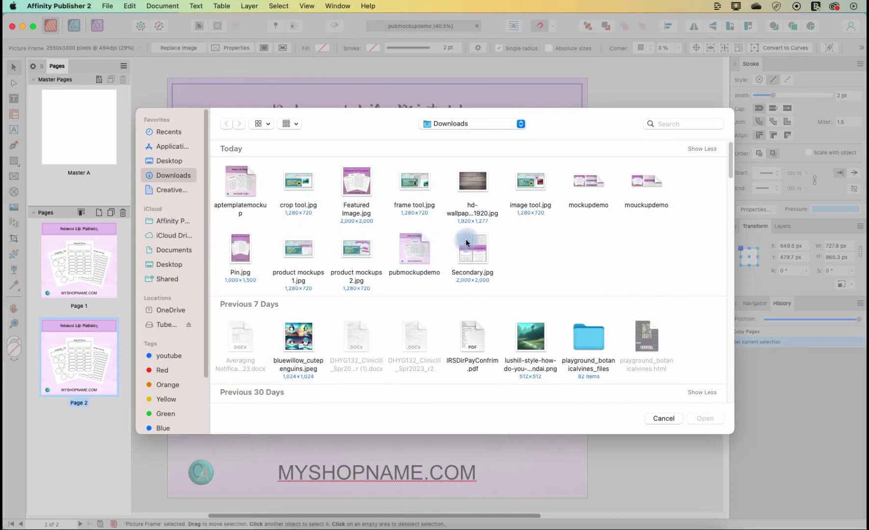
pyautogui.click(241, 183)
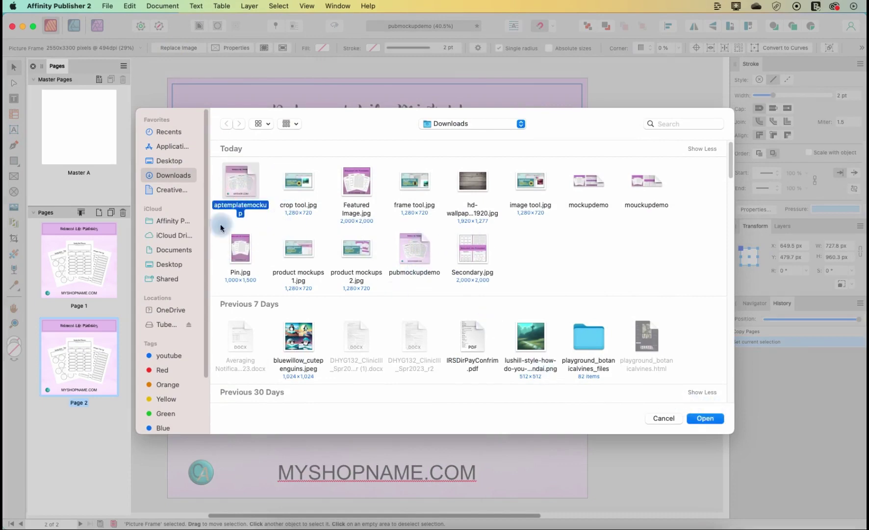
pyautogui.click(247, 252)
pyautogui.click(696, 418)
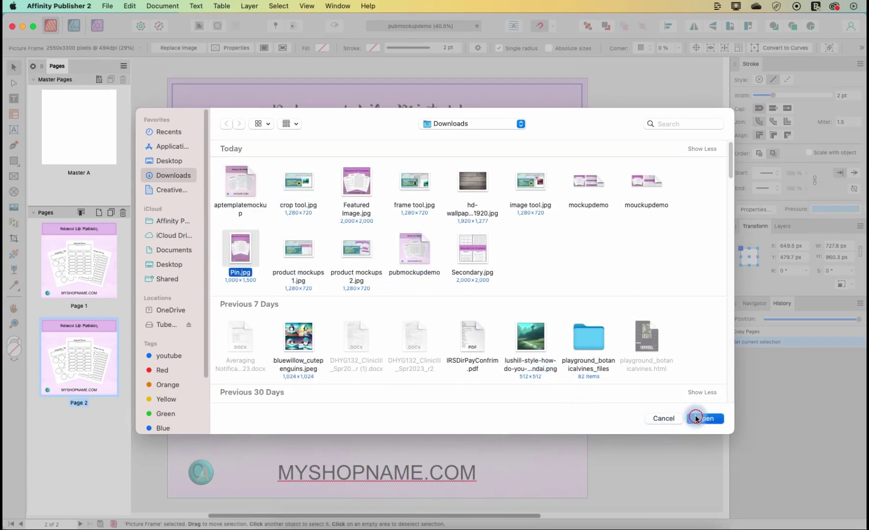
# Shrink the Pin.jpg image with the scale slider so it fits its frame.
pyautogui.moveTo(373, 275)
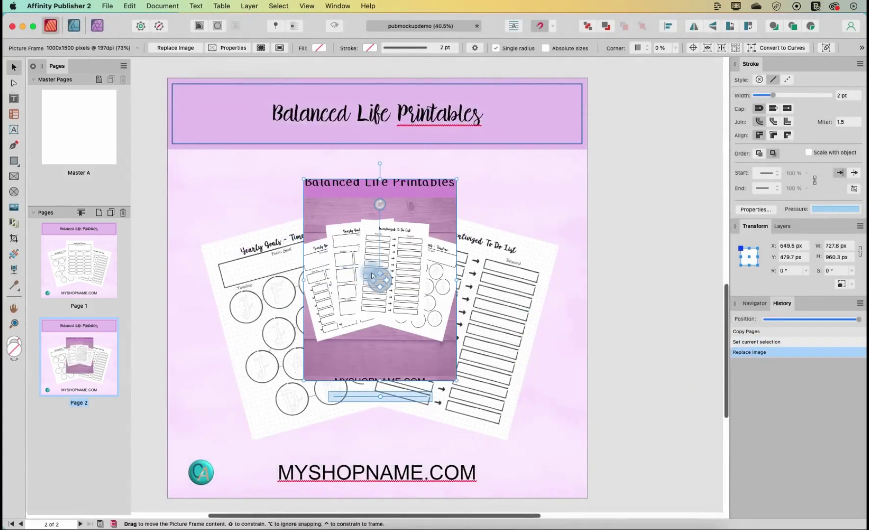
pyautogui.moveTo(382, 396); pyautogui.dragTo(374, 395)
pyautogui.click(553, 369)
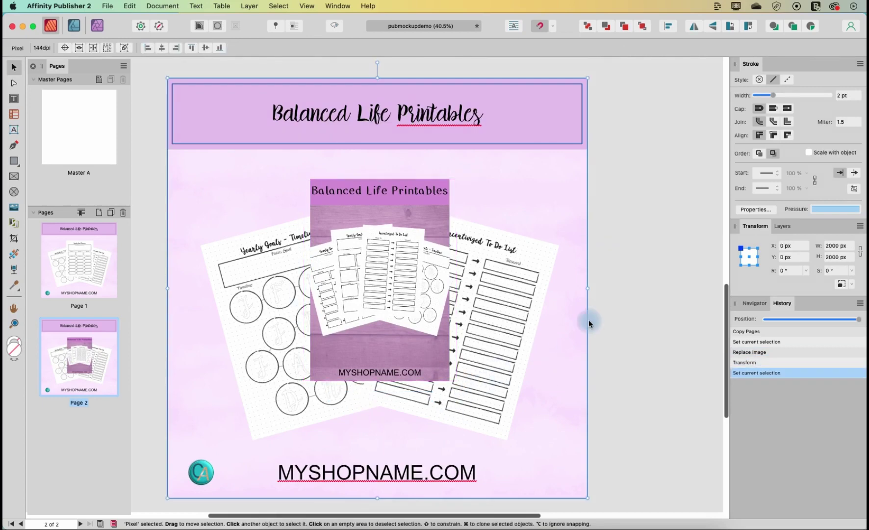
# Start the File > Export, reviewing then ignoring the preflight warnings.
pyautogui.click(107, 6)
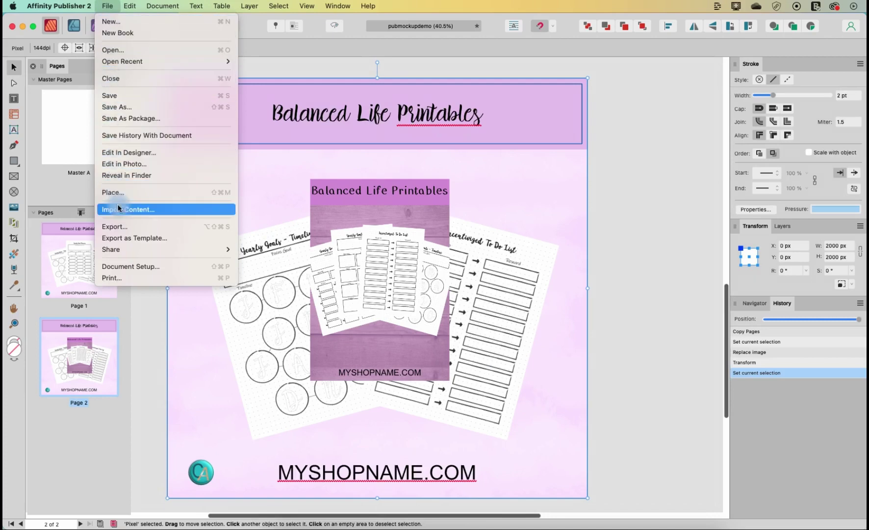
pyautogui.click(119, 228)
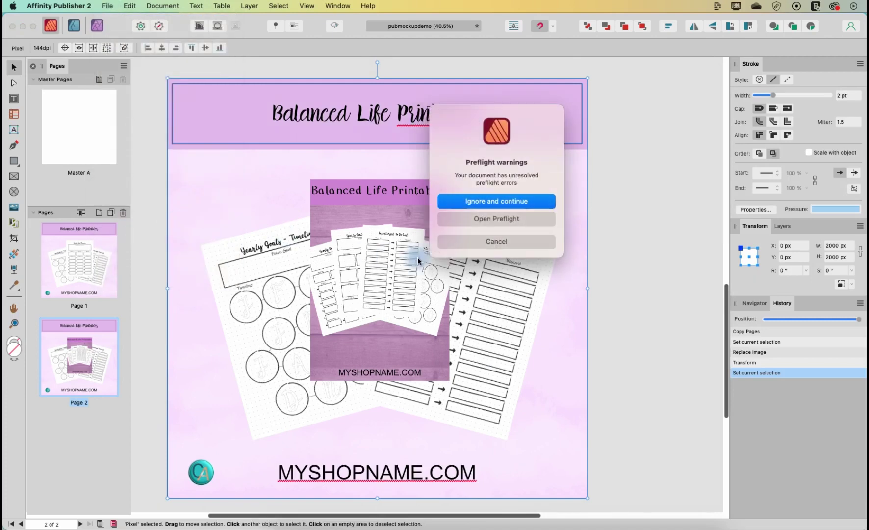
pyautogui.click(490, 219)
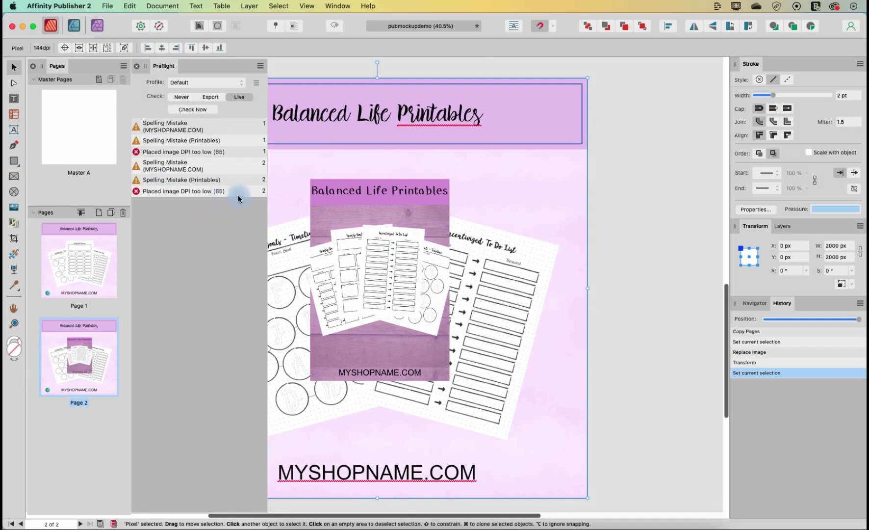
pyautogui.click(139, 68)
pyautogui.click(108, 6)
pyautogui.click(165, 227)
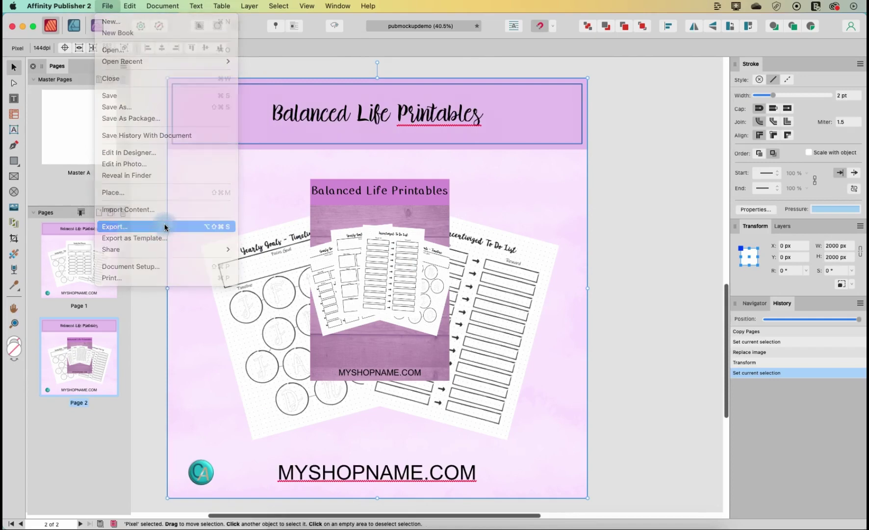
pyautogui.click(492, 205)
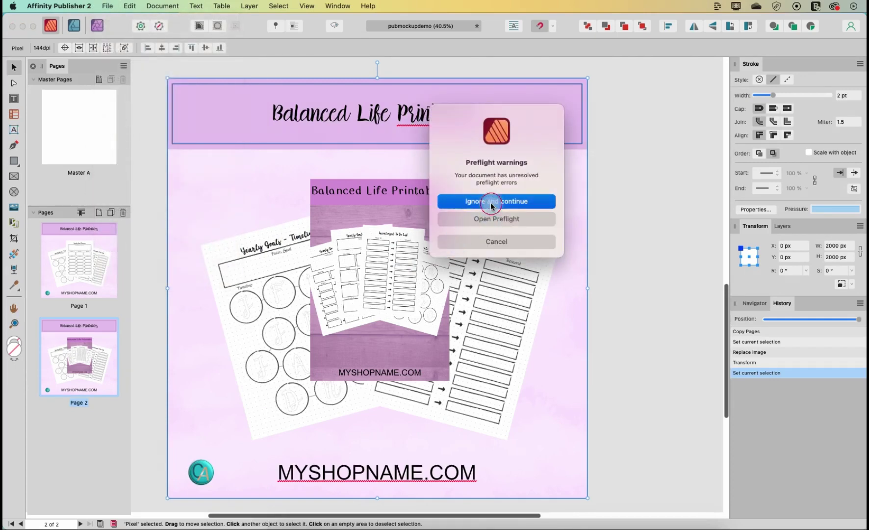
# Export the pages as JPEG at quality 100 and save them into Downloads.
pyautogui.click(620, 125)
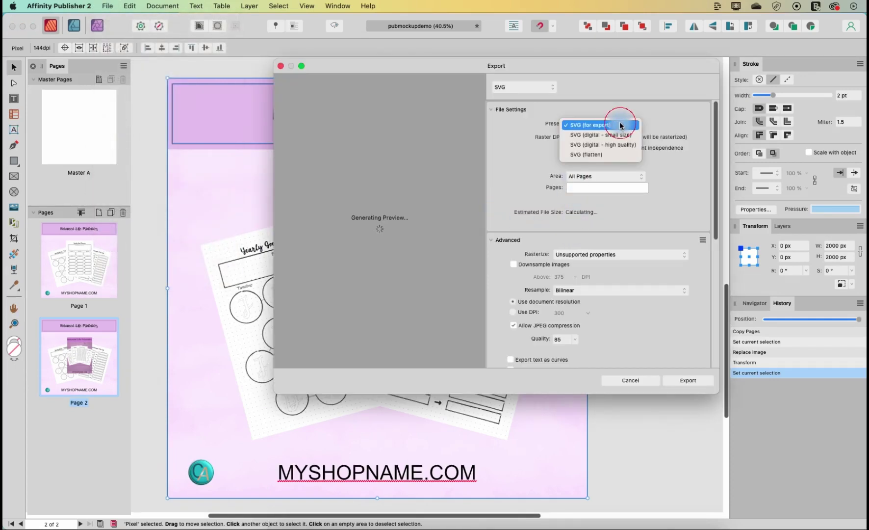
pyautogui.click(545, 87)
pyautogui.click(537, 86)
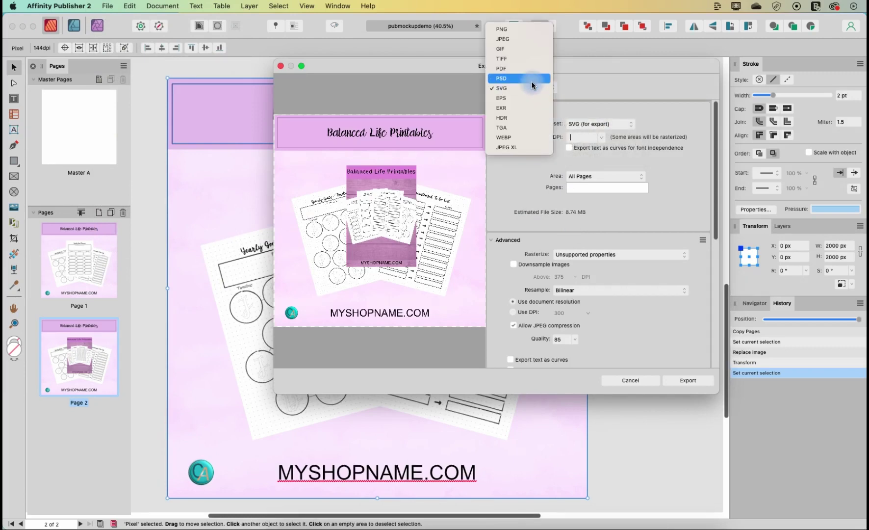
pyautogui.click(518, 38)
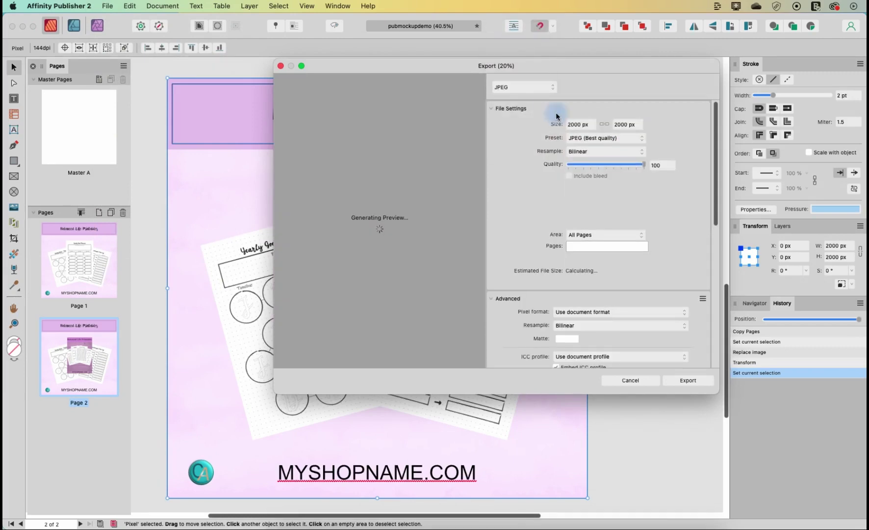
pyautogui.moveTo(647, 164); pyautogui.dragTo(646, 165)
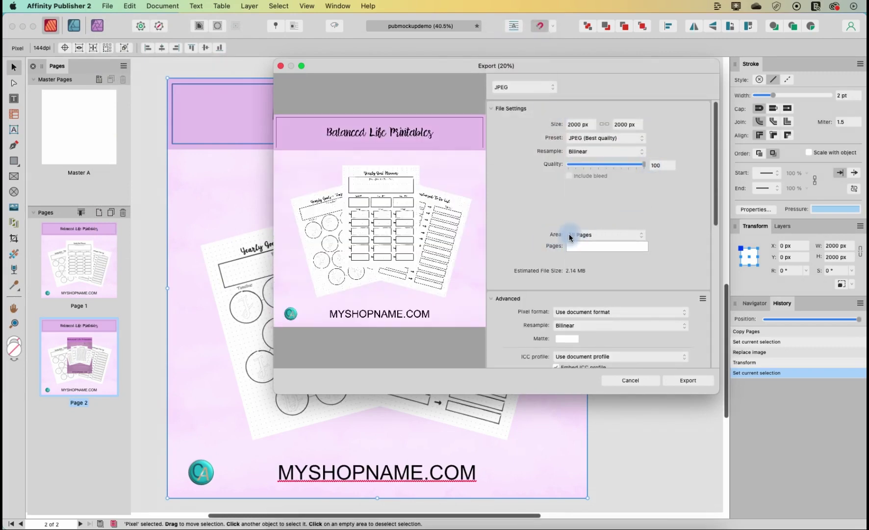
pyautogui.click(683, 379)
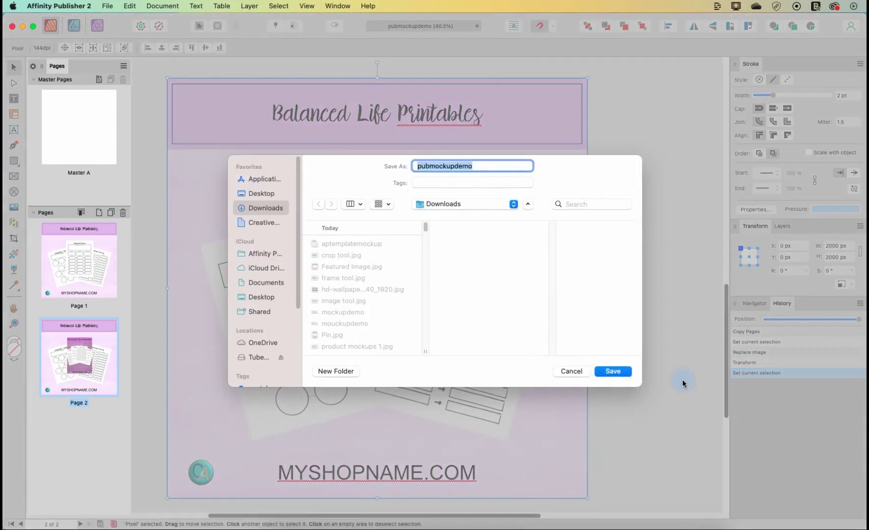
pyautogui.click(617, 373)
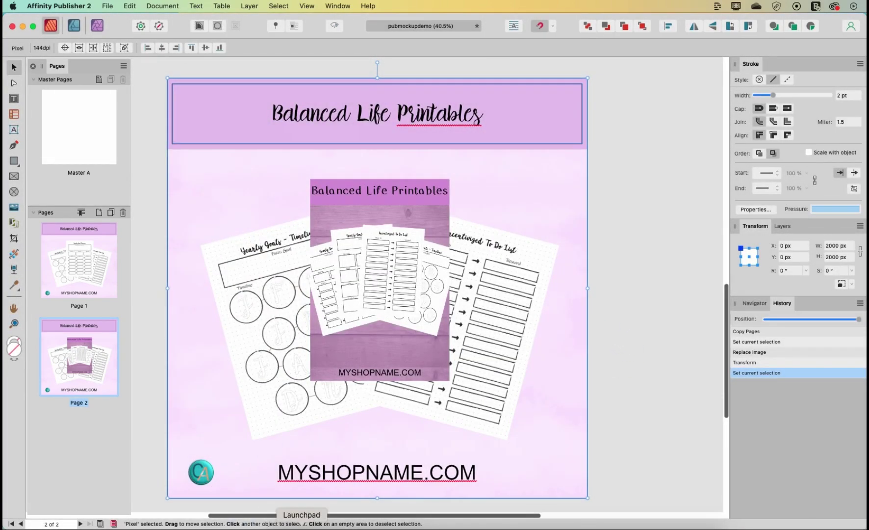
pyautogui.click(304, 523)
pyautogui.click(283, 523)
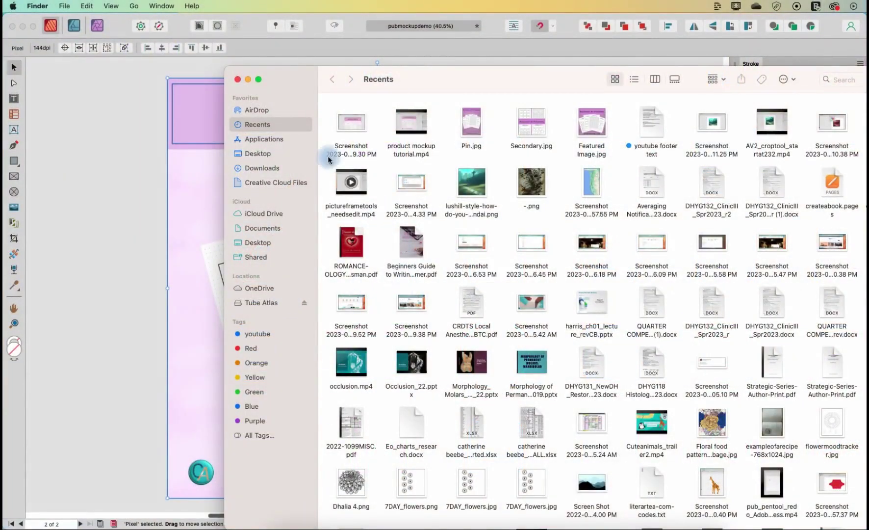
pyautogui.click(262, 167)
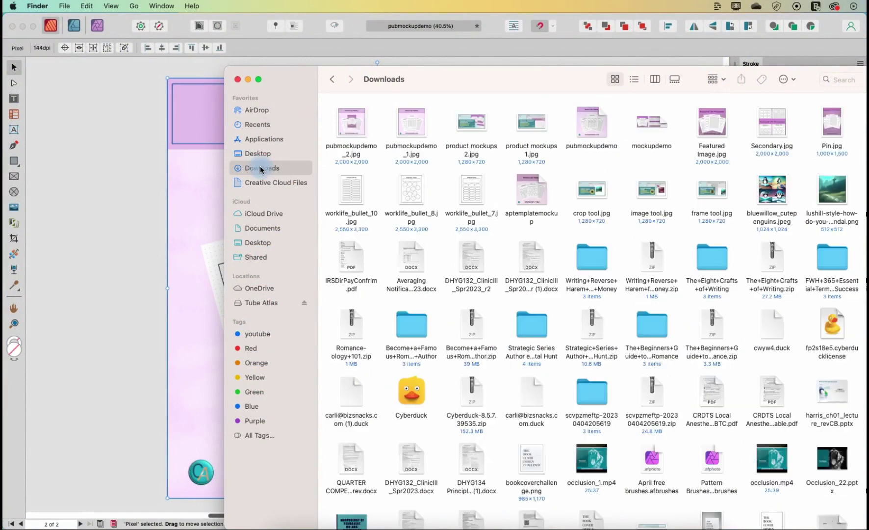
pyautogui.doubleClick(403, 118)
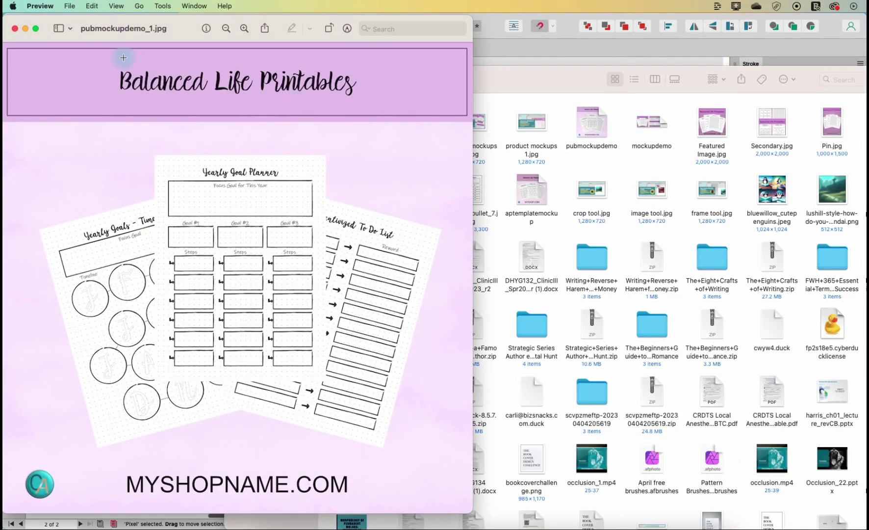
pyautogui.click(14, 28)
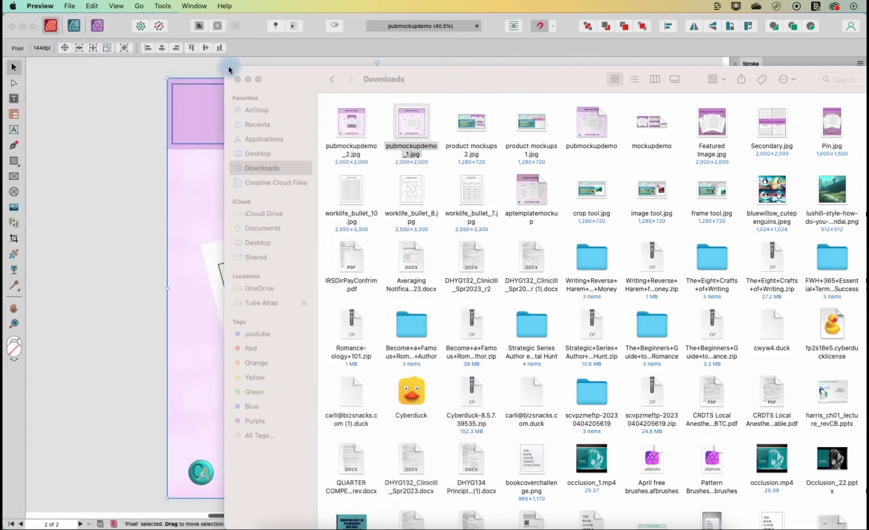
pyautogui.doubleClick(350, 119)
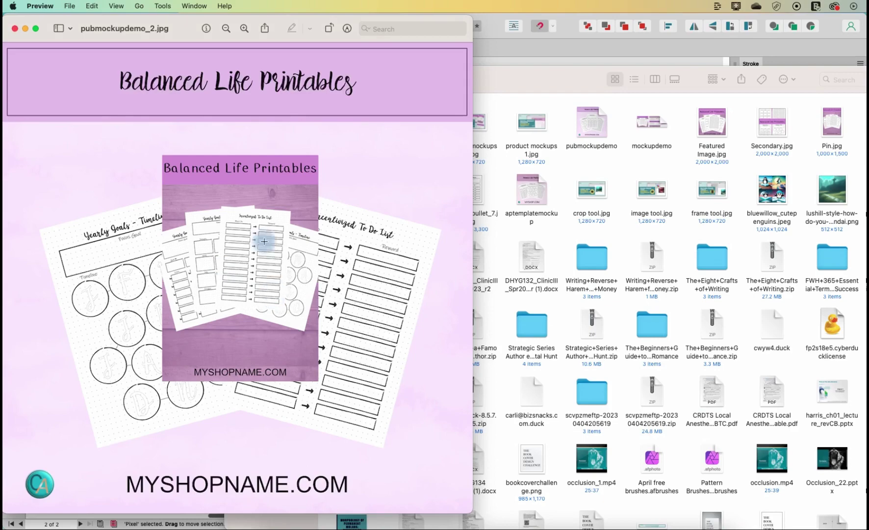
pyautogui.click(15, 29)
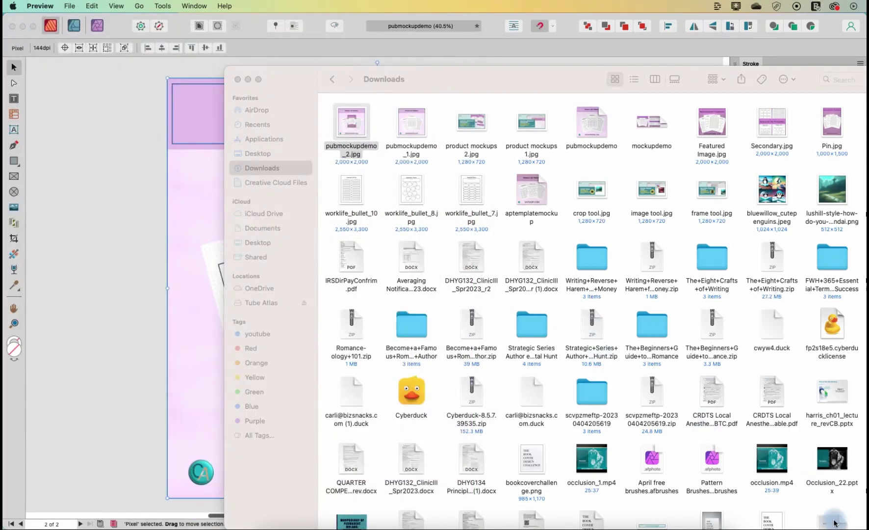
pyautogui.click(725, 522)
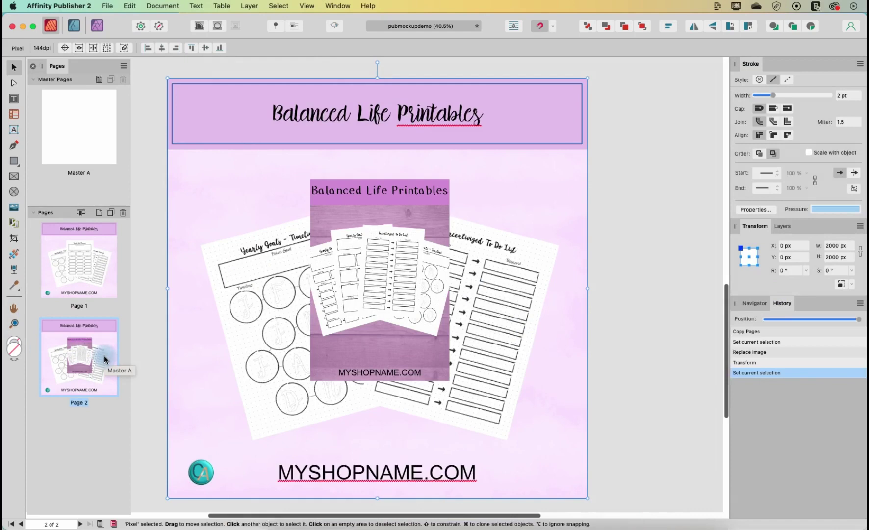
pyautogui.moveTo(76, 248); pyautogui.dragTo(385, 298)
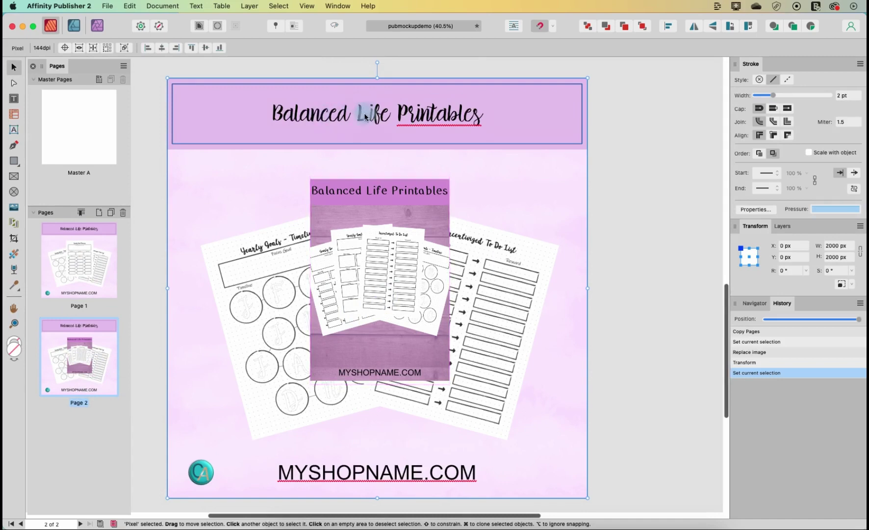